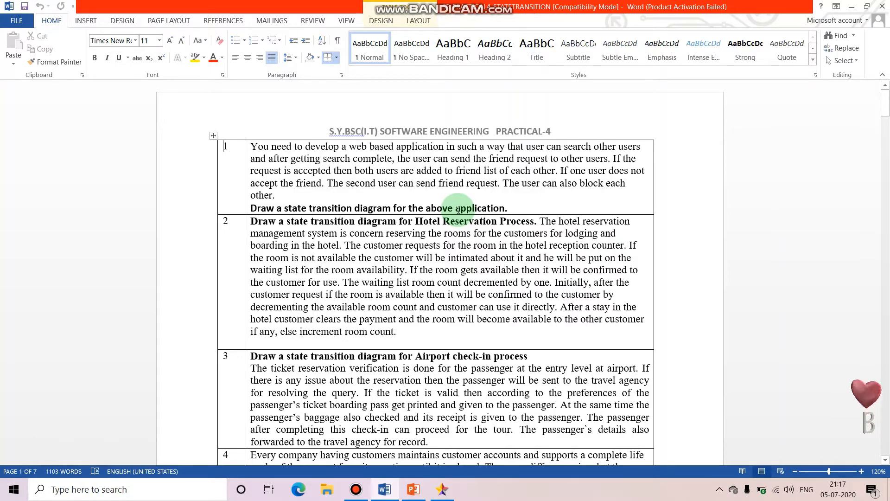
- Switch from the Word document to StarUML and add a Statechart Diagram to the Untitled project
{"action": "left_click", "coordinate": [854, 7]}
{"action": "left_click", "coordinate": [442, 489]}
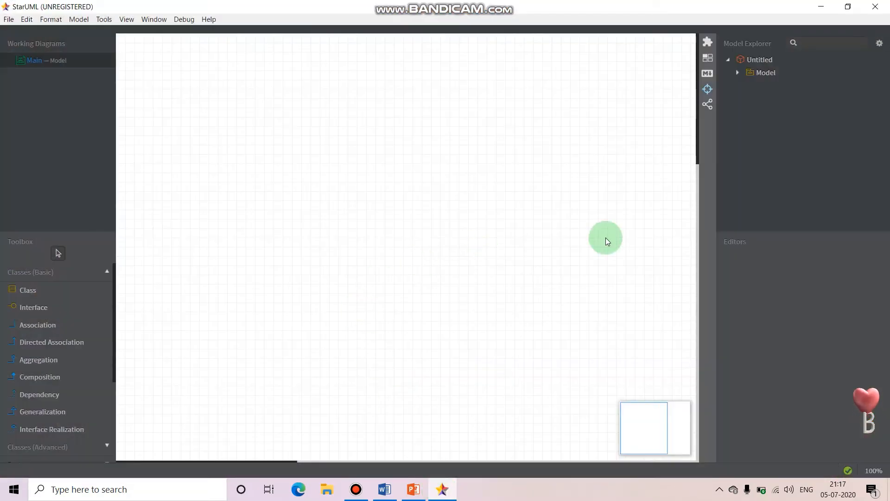
{"action": "right_click", "coordinate": [766, 58]}
{"action": "mouse_move", "coordinate": [762, 68]}
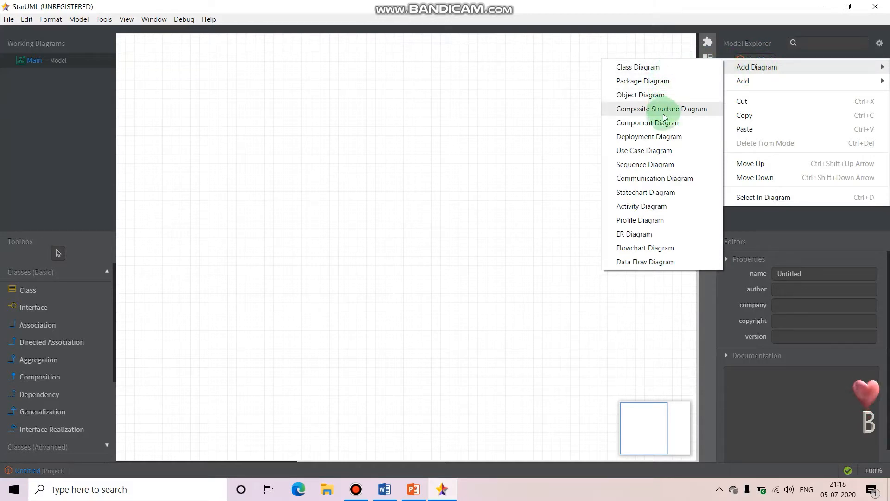
{"action": "left_click", "coordinate": [655, 194]}
- Place an initial state near the top of the statechart diagram and name it Start
{"action": "left_click", "coordinate": [53, 308]}
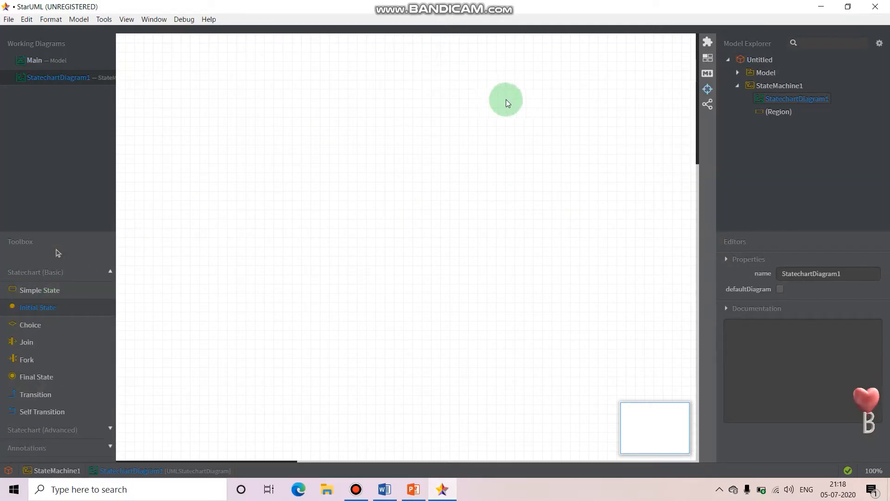
{"action": "left_click", "coordinate": [497, 92]}
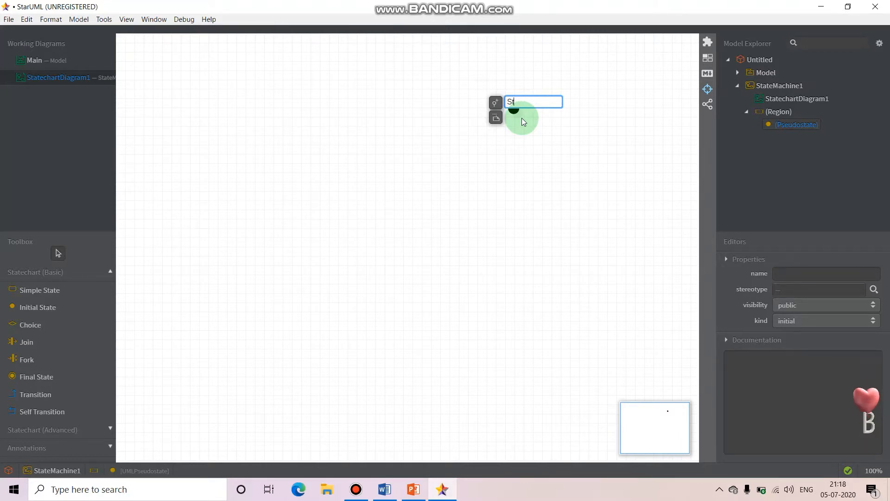
{"action": "key", "text": "Return"}
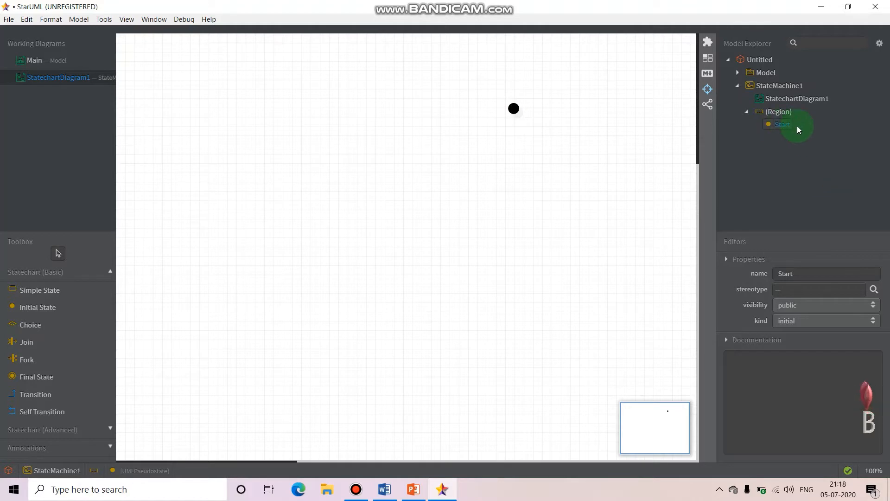
- Draw a simple state below the initial state and name it List Show
{"action": "left_click", "coordinate": [70, 294]}
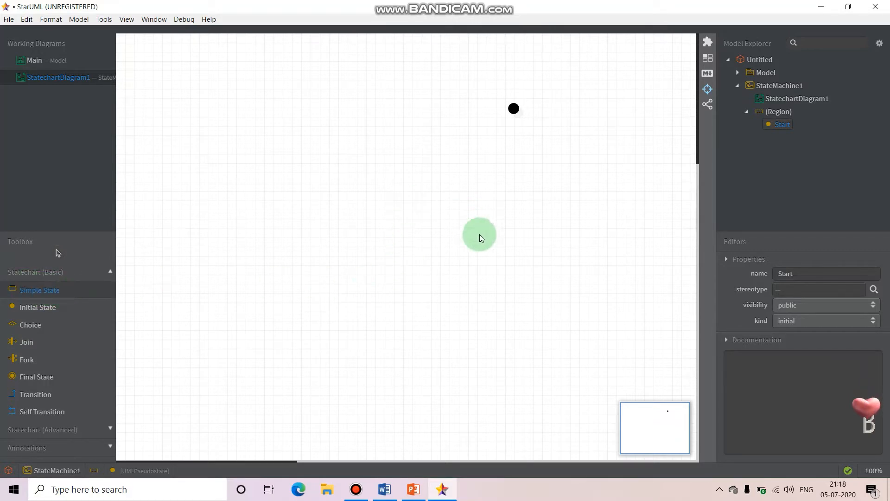
{"action": "left_click_drag", "start_coordinate": [501, 251], "coordinate": [608, 291]}
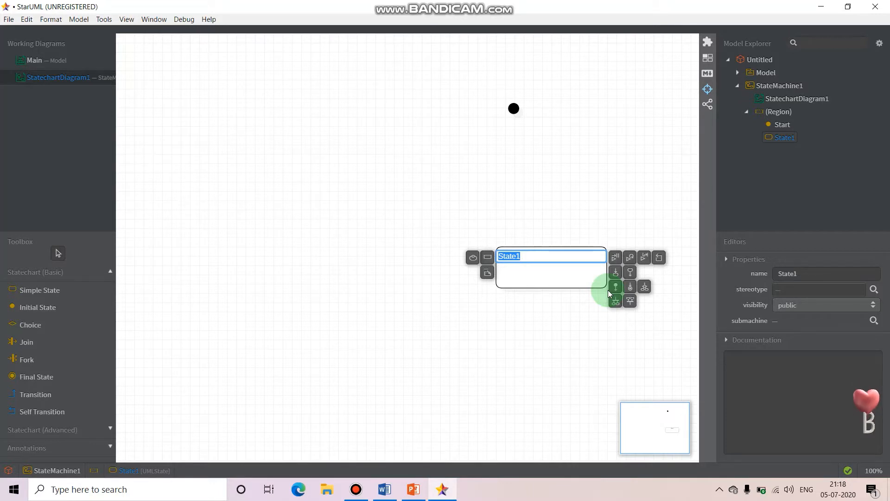
{"action": "type", "text": "Li"}
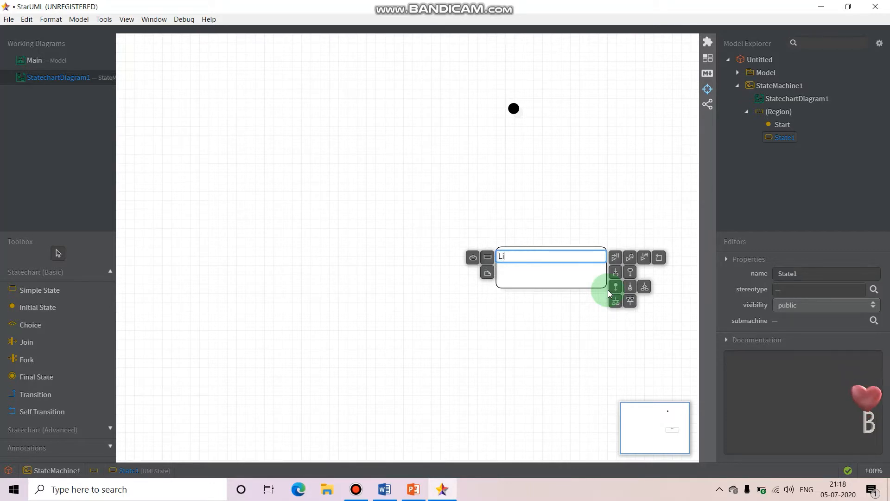
{"action": "type", "text": "st "}
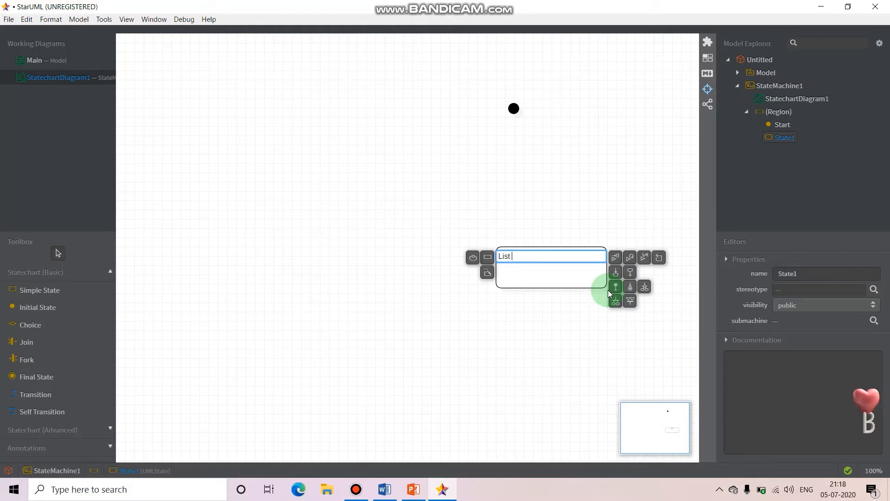
{"action": "type", "text": "Show"}
{"action": "key", "text": "Return"}
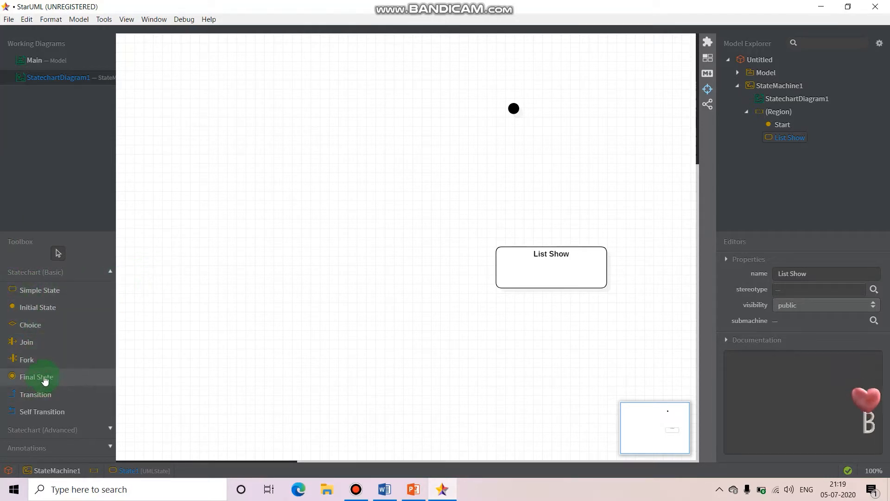
- Place an unnamed choice to the left of the List Show state and enlarge its diamond to about the state's height
{"action": "left_click", "coordinate": [49, 333]}
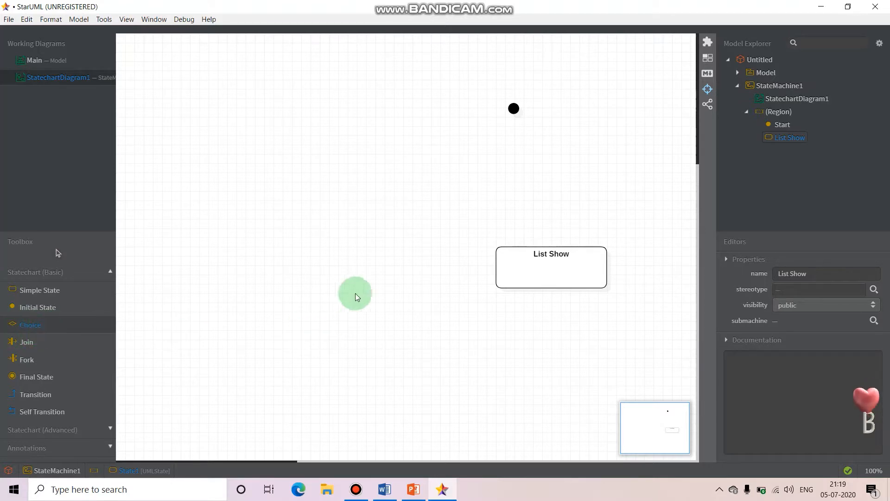
{"action": "left_click", "coordinate": [340, 257]}
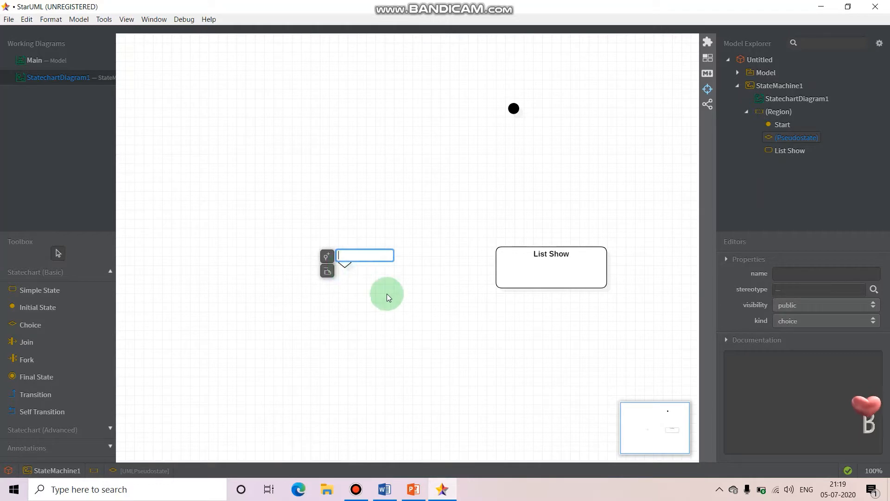
{"action": "left_click", "coordinate": [360, 294]}
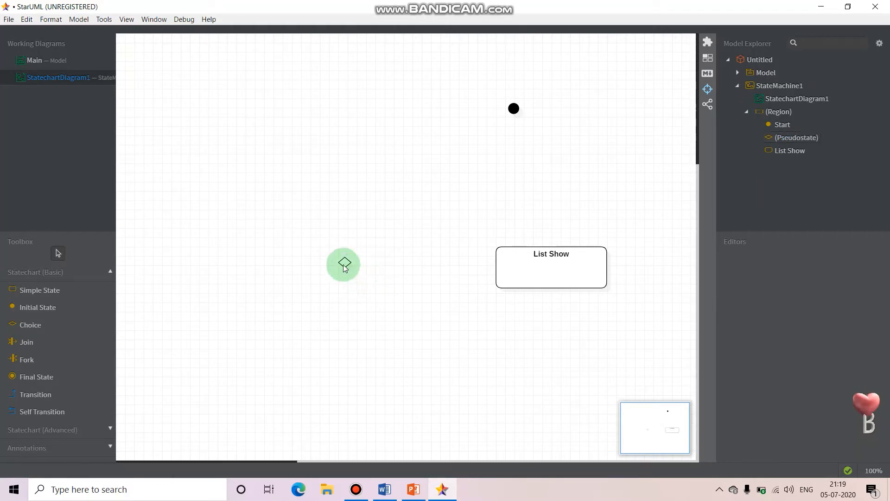
{"action": "left_click_drag", "start_coordinate": [345, 265], "coordinate": [344, 300]}
{"action": "left_click_drag", "start_coordinate": [346, 263], "coordinate": [345, 284]}
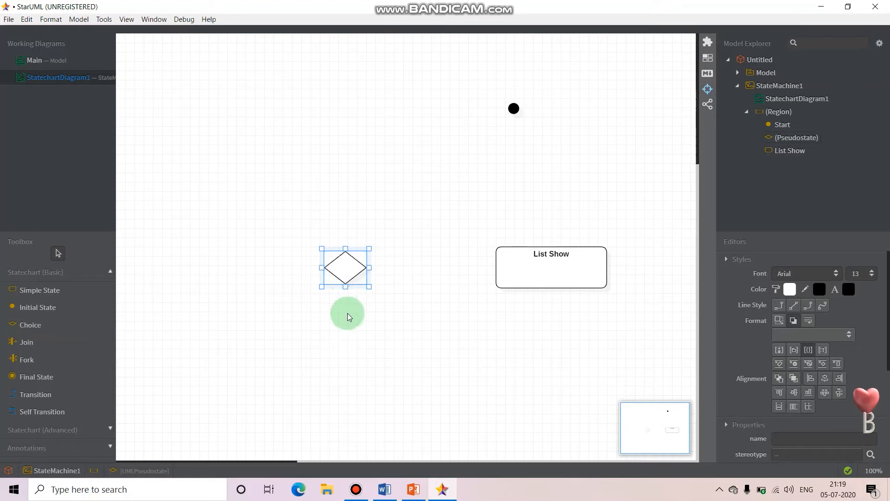
{"action": "left_click", "coordinate": [157, 307]}
- Draw a transition from List Show to the choice with the label Add friend, and dismiss the McAfee offer popup
{"action": "left_click", "coordinate": [63, 396]}
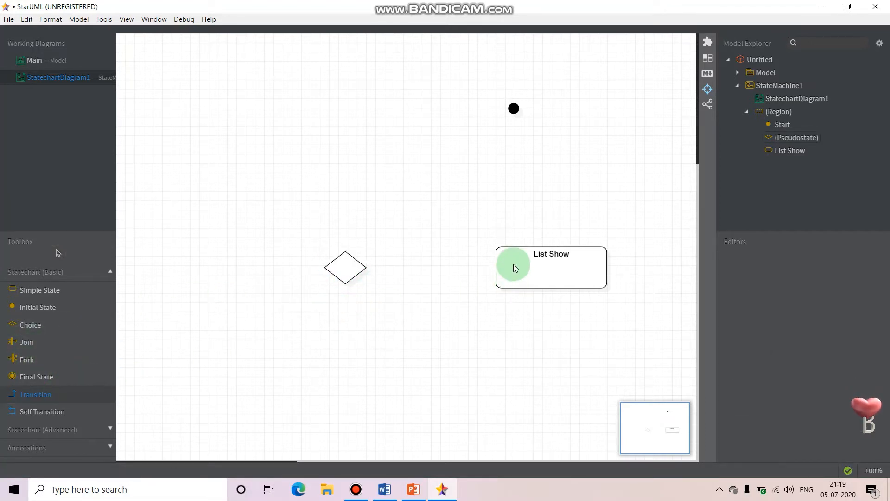
{"action": "left_click_drag", "start_coordinate": [509, 265], "coordinate": [362, 275]}
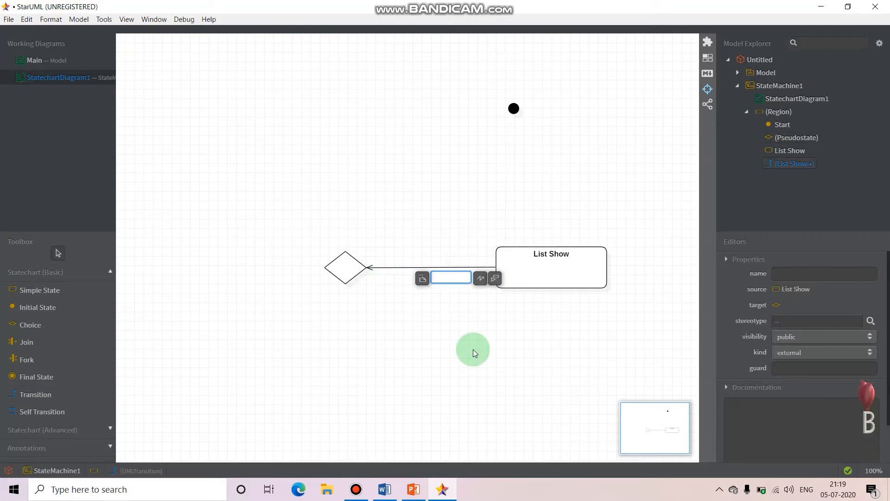
{"action": "type", "text": "Add"}
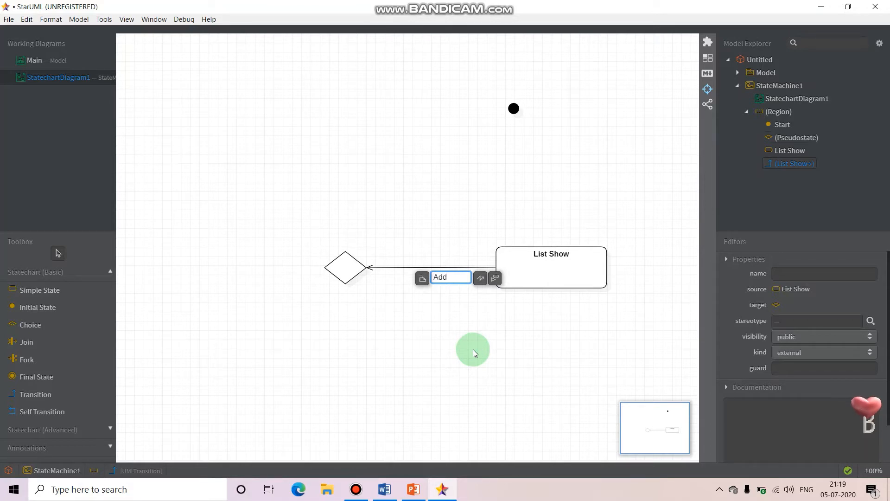
{"action": "key", "text": "Return"}
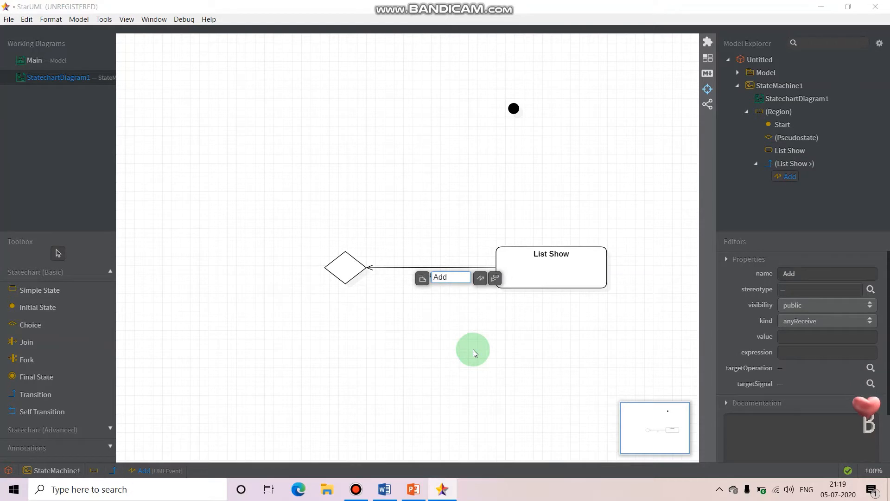
{"action": "left_click", "coordinate": [457, 278]}
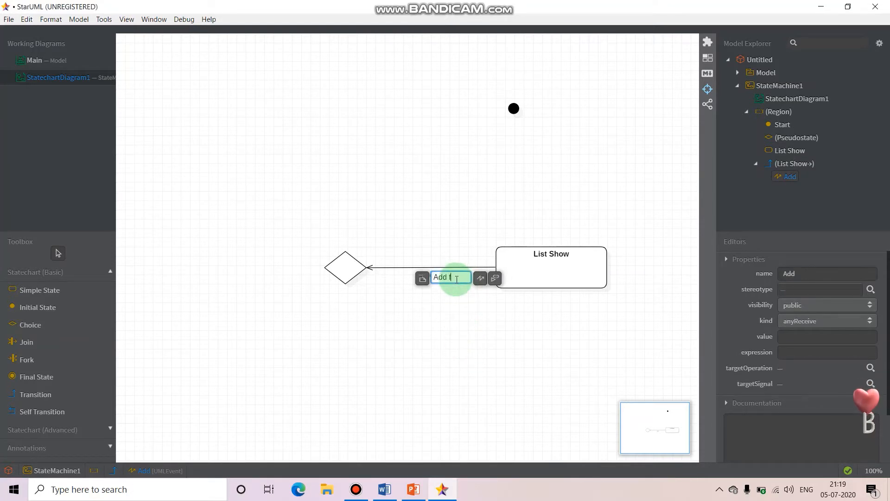
{"action": "type", "text": "friend"}
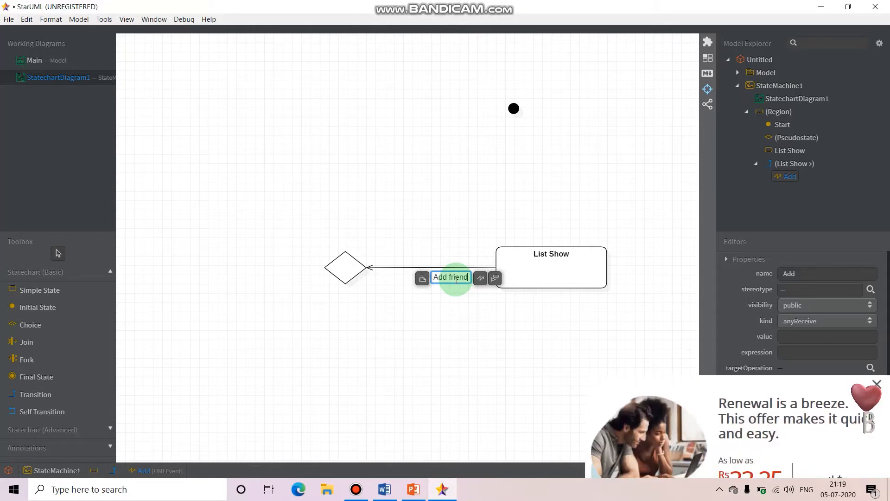
{"action": "left_click", "coordinate": [457, 319]}
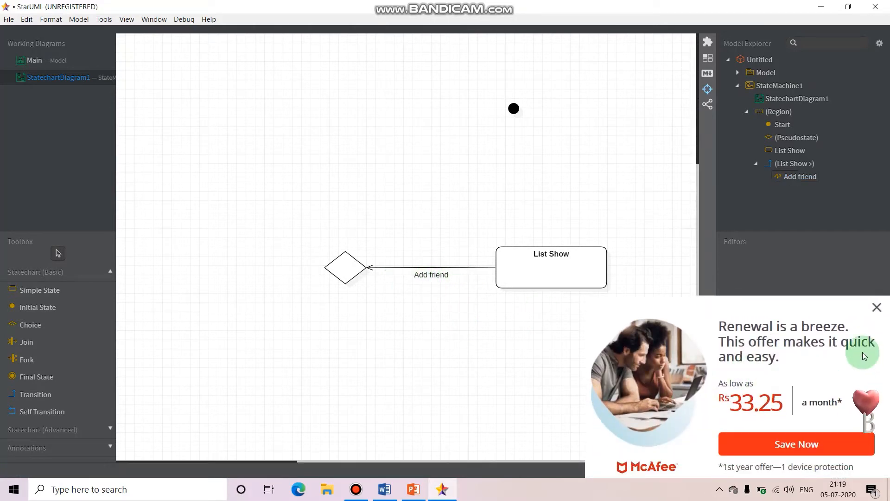
{"action": "left_click", "coordinate": [877, 308]}
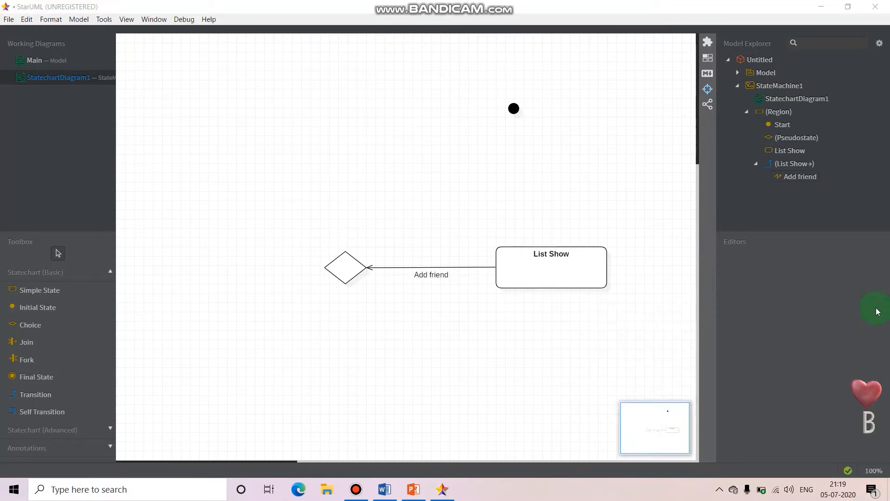
{"action": "left_click", "coordinate": [430, 244]}
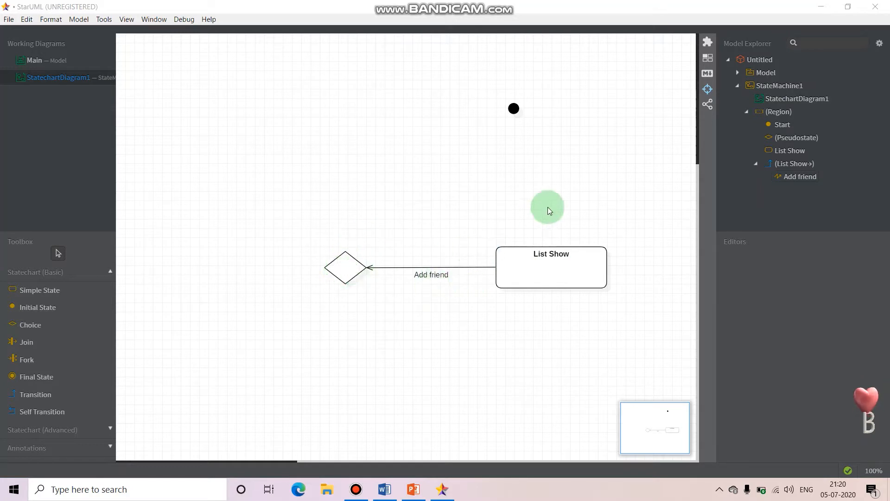
- Draw a transition from the initial state to List Show and label it "search to add friend"
{"action": "left_click", "coordinate": [39, 394]}
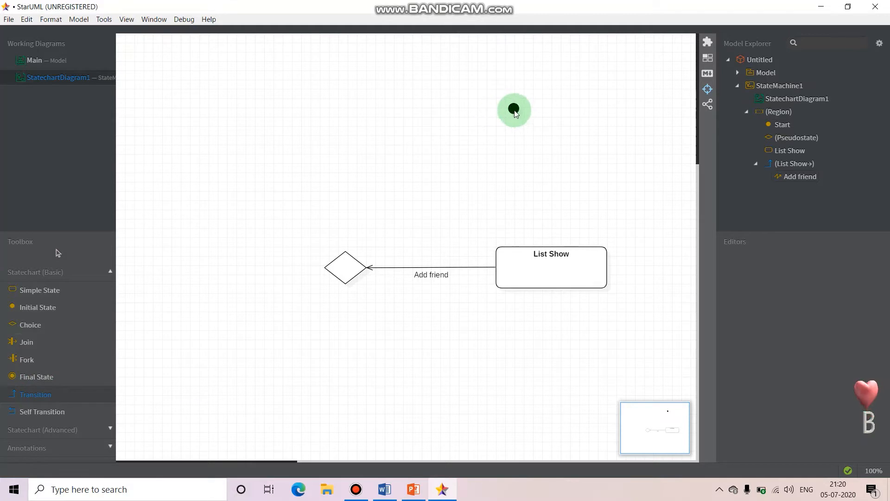
{"action": "left_click_drag", "start_coordinate": [513, 160], "coordinate": [523, 263]}
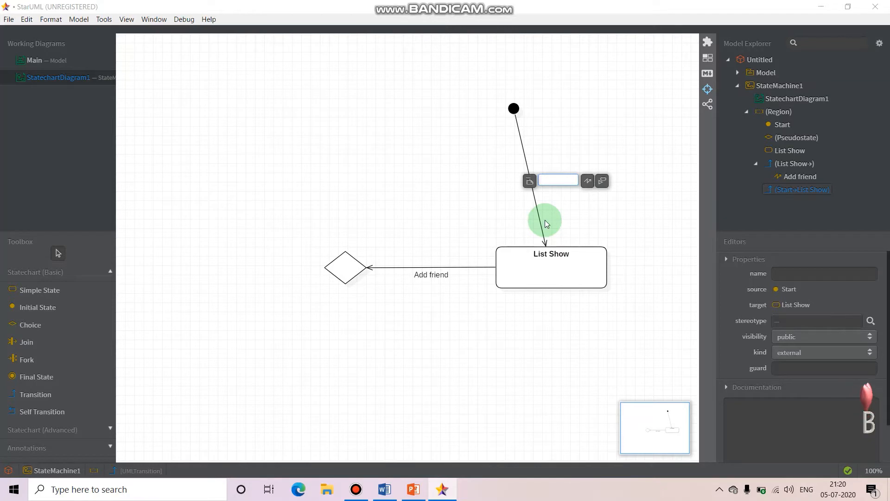
{"action": "left_click", "coordinate": [550, 180]}
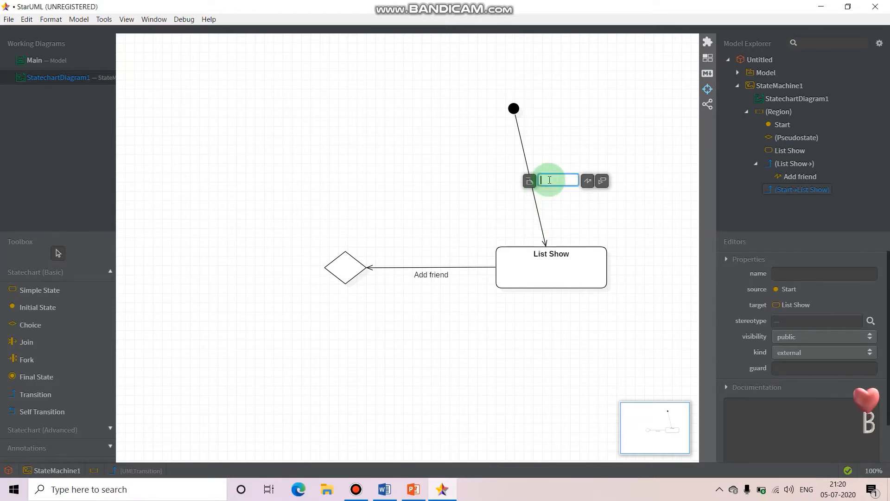
{"action": "type", "text": "search"}
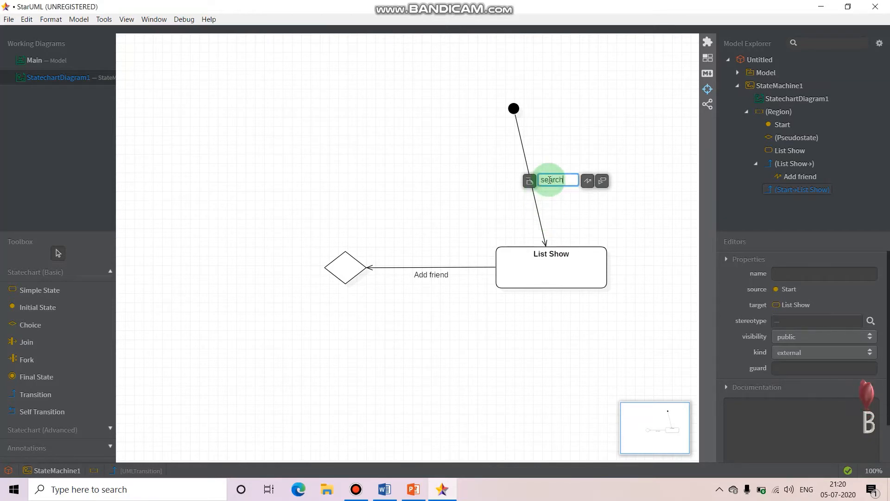
{"action": "type", "text": " to a"}
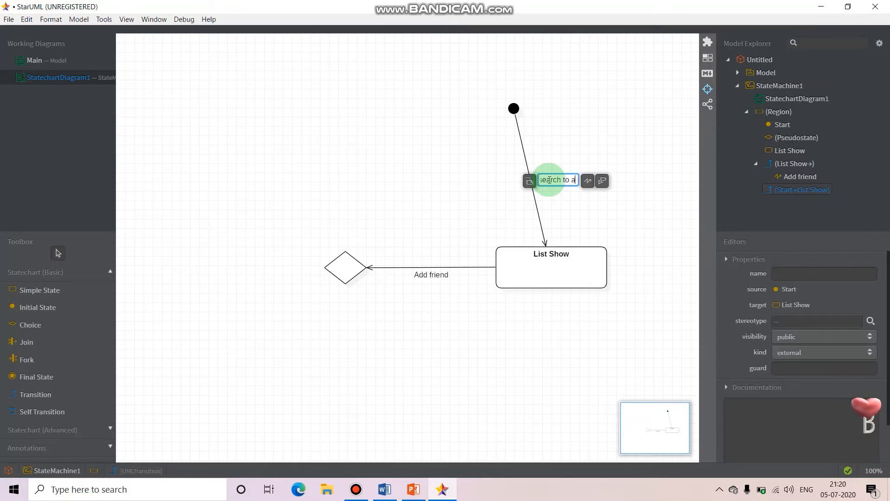
{"action": "type", "text": "dd friend"}
{"action": "left_click", "coordinate": [487, 185]}
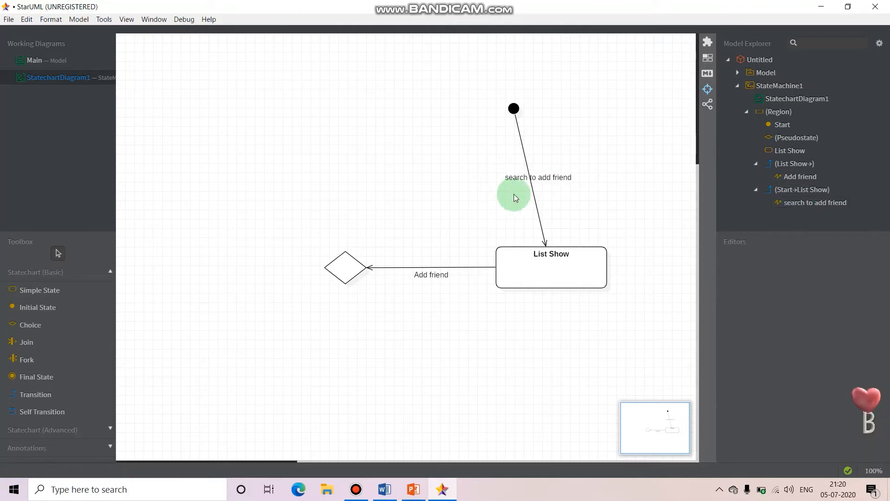
- Move the initial state directly above List Show so that their transition runs nearly vertical
{"action": "left_click", "coordinate": [513, 108]}
{"action": "left_click_drag", "start_coordinate": [537, 116], "coordinate": [550, 116]}
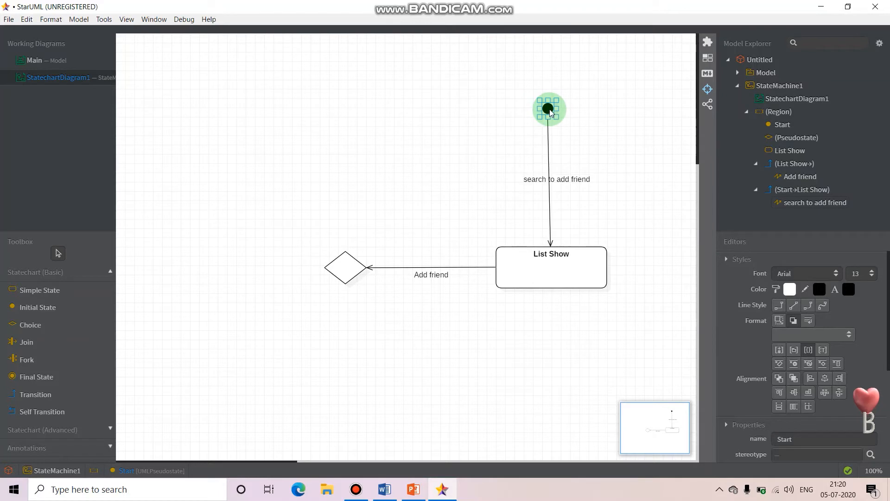
{"action": "left_click", "coordinate": [487, 399]}
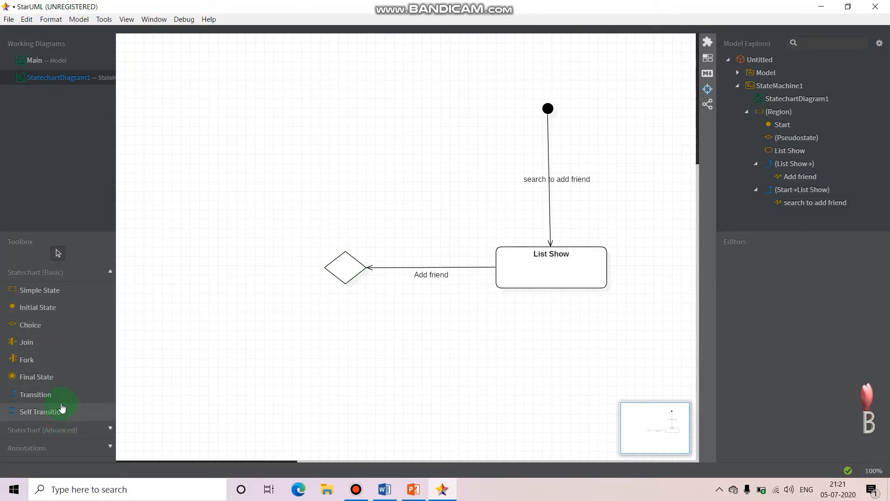
- Place a simple state directly below the choice, about the size of List Show, and name it "Friend added"
{"action": "left_click", "coordinate": [60, 291]}
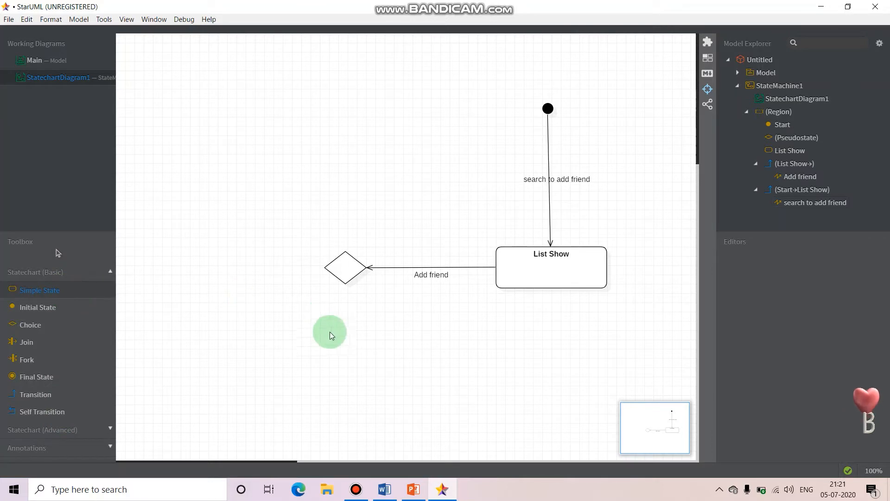
{"action": "left_click_drag", "start_coordinate": [292, 376], "coordinate": [410, 420]}
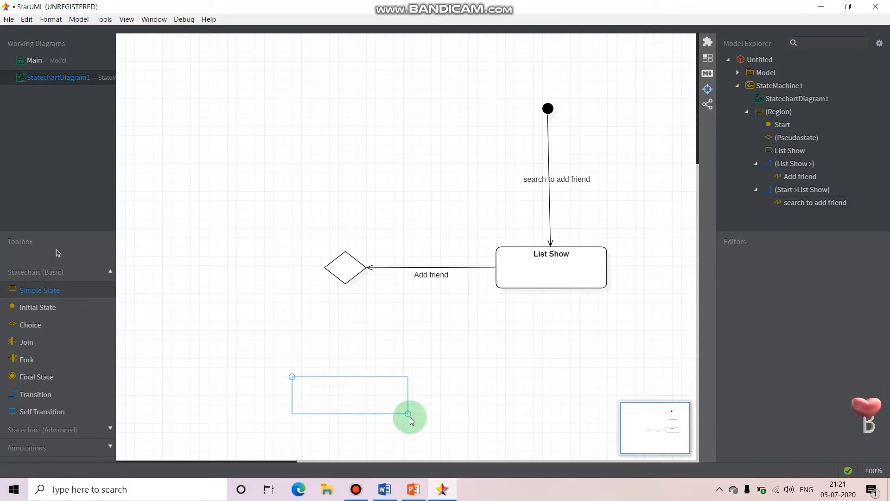
{"action": "left_click_drag", "start_coordinate": [410, 420], "coordinate": [409, 414]}
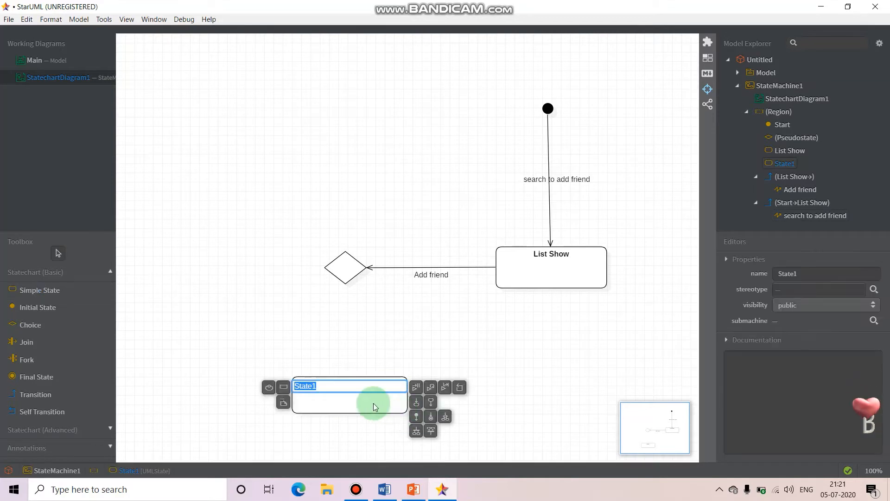
{"action": "type", "text": "Fr"}
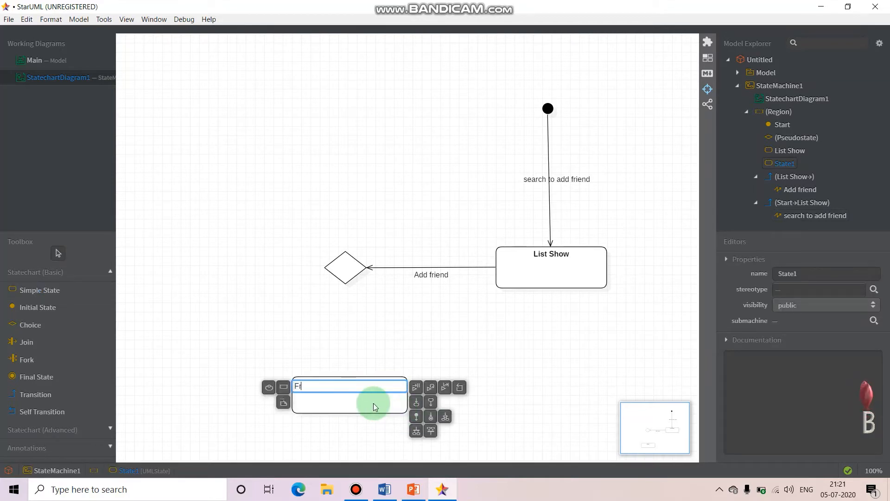
{"action": "type", "text": "iend"}
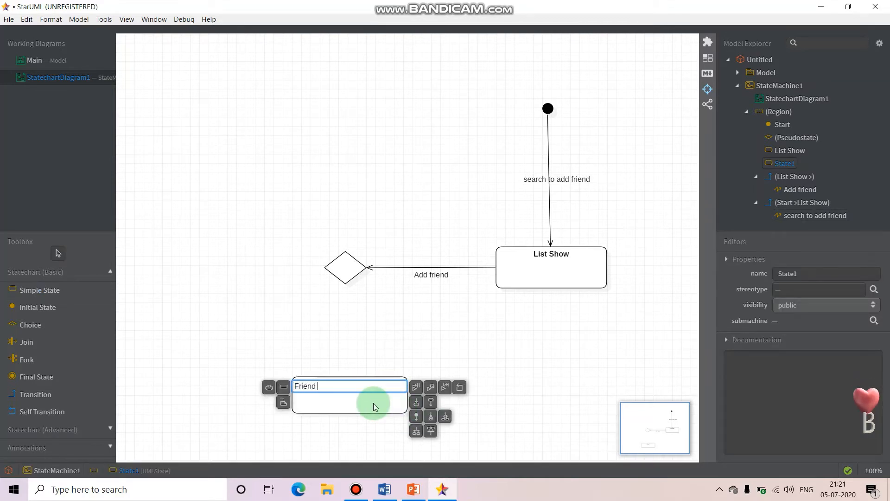
{"action": "type", "text": " added"}
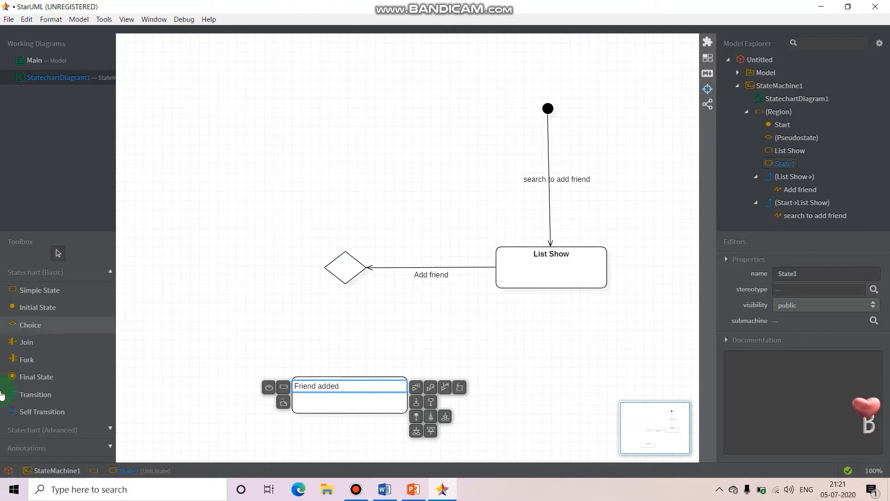
- Place a simple state directly above the choice, about the size of List Show, and name it "Friend rejected"
{"action": "left_click", "coordinate": [50, 292]}
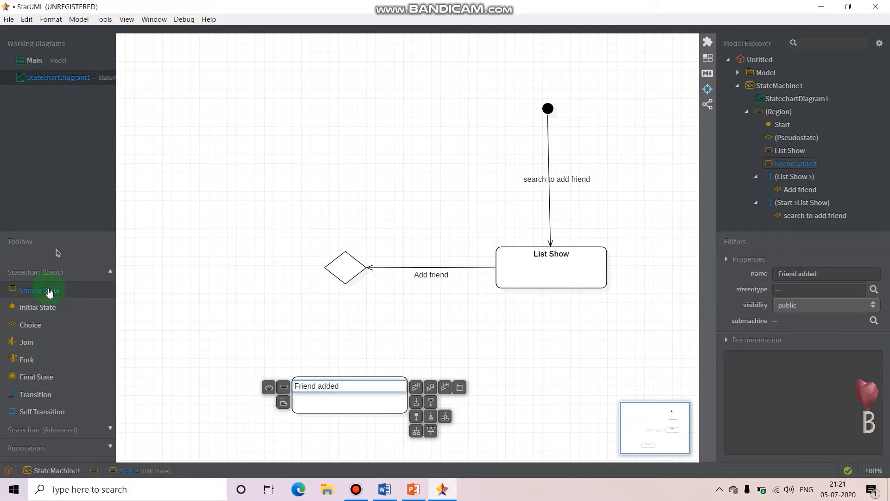
{"action": "left_click_drag", "start_coordinate": [295, 93], "coordinate": [397, 121]}
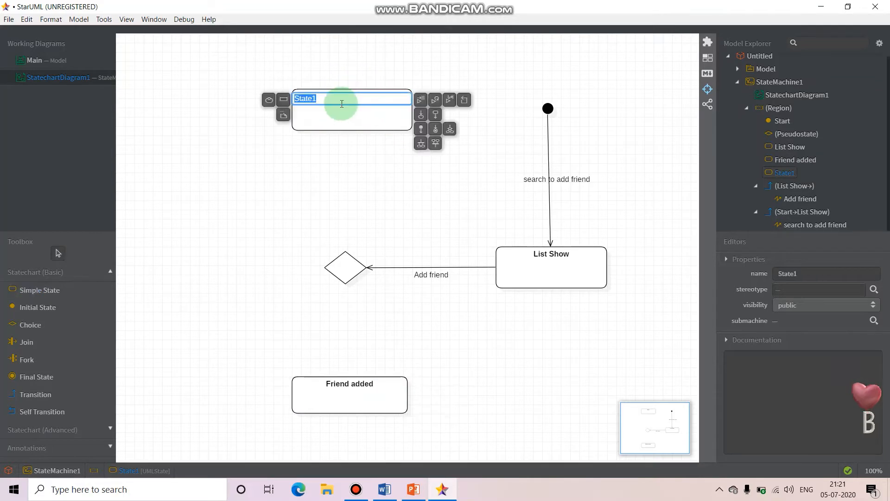
{"action": "type", "text": "F"}
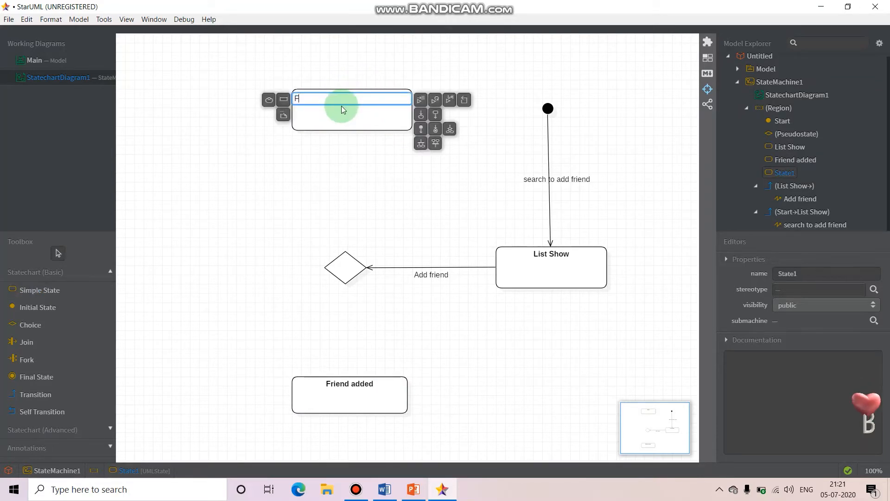
{"action": "type", "text": "riend rejected"}
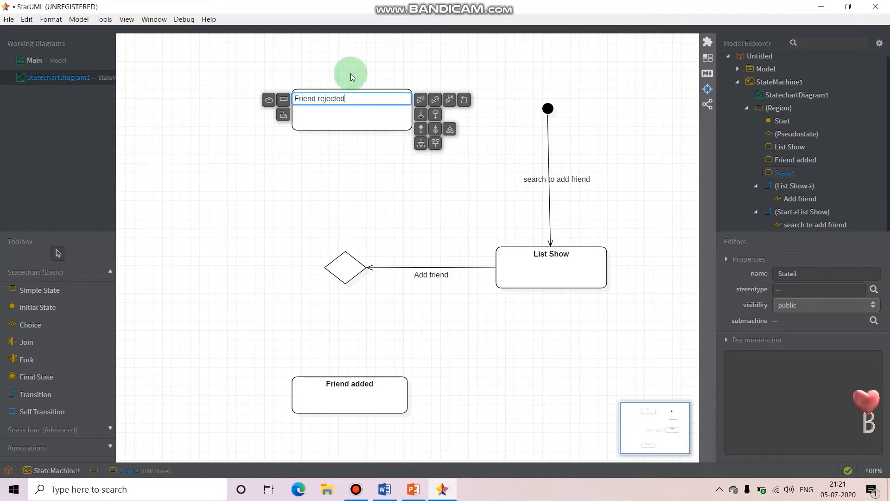
{"action": "left_click", "coordinate": [235, 251]}
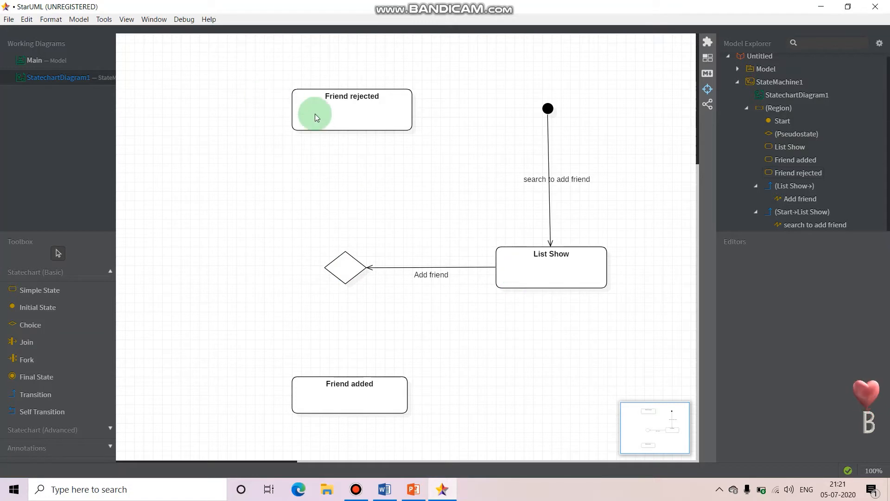
- Draw a transition from the choice up to the Friend rejected state and label it "request Rejected"
{"action": "left_click", "coordinate": [52, 401]}
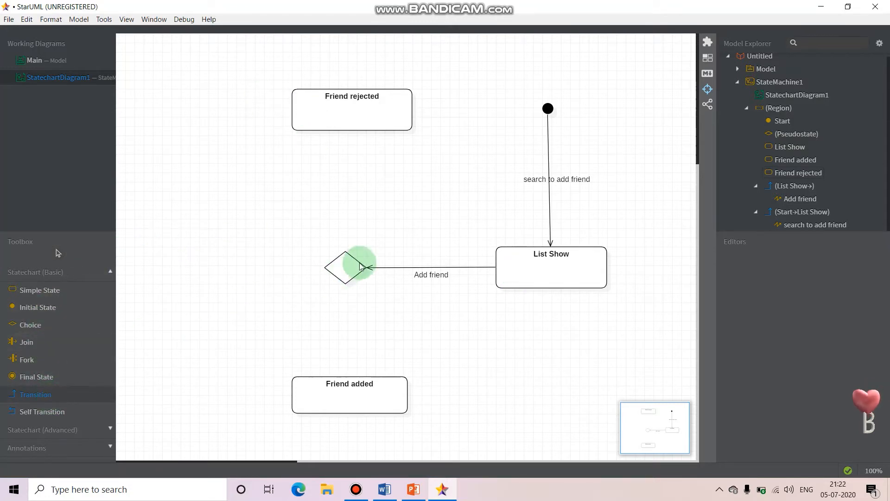
{"action": "left_click_drag", "start_coordinate": [346, 258], "coordinate": [348, 126]}
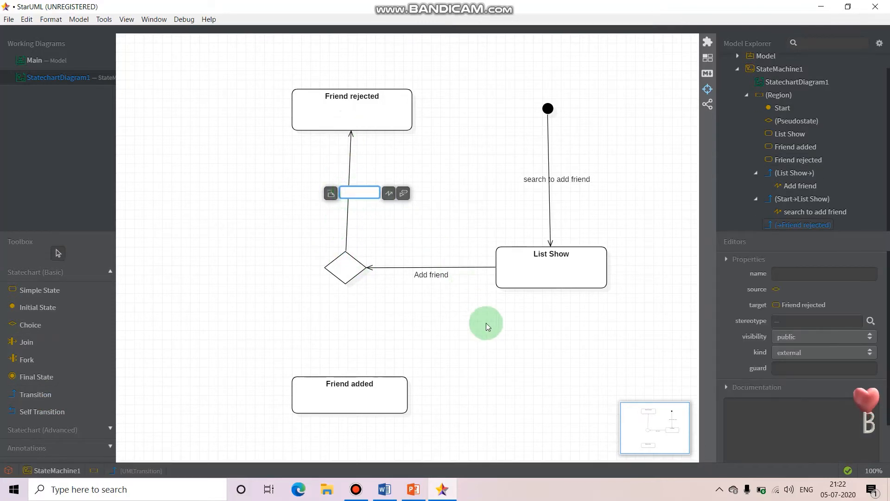
{"action": "type", "text": "R"}
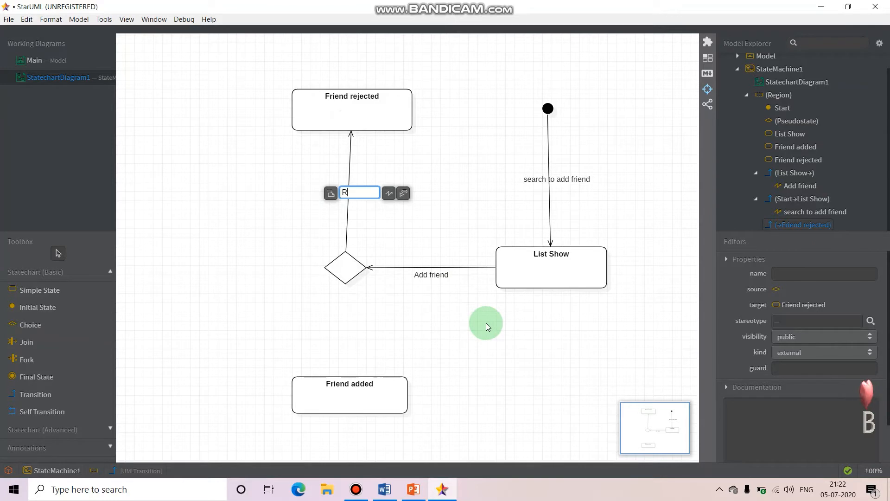
{"action": "type", "text": "eject"}
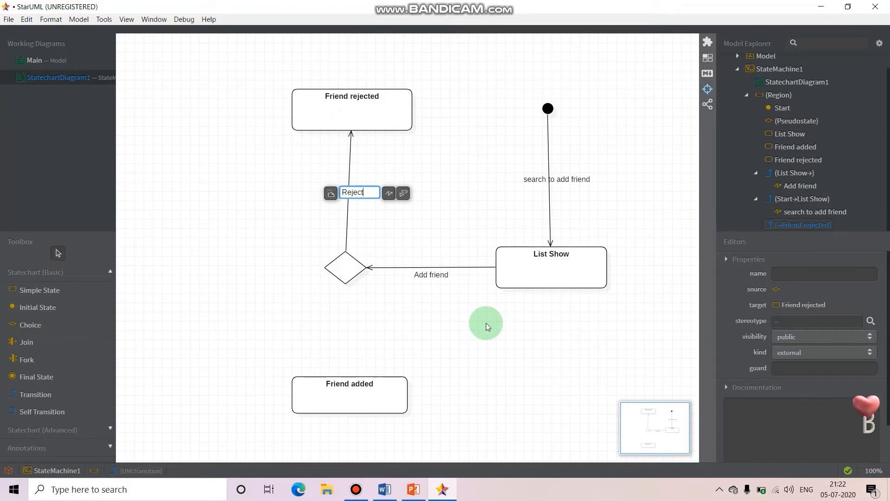
{"action": "type", "text": "reque"}
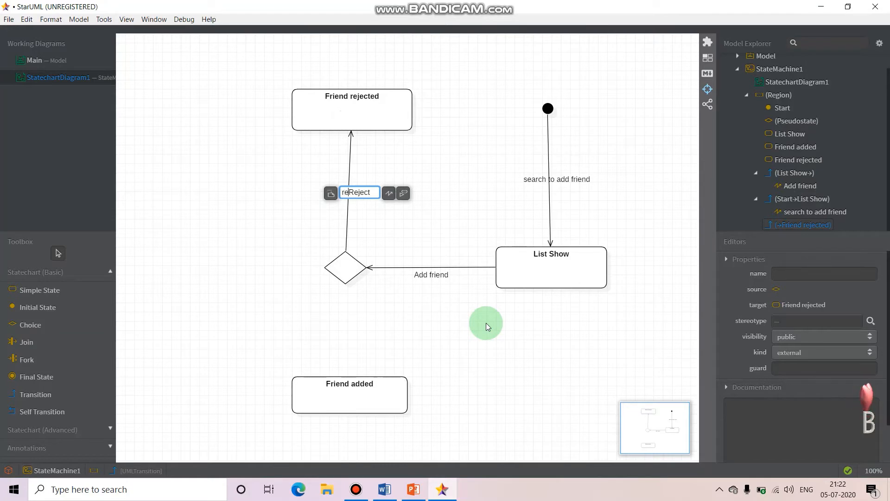
{"action": "type", "text": "st"}
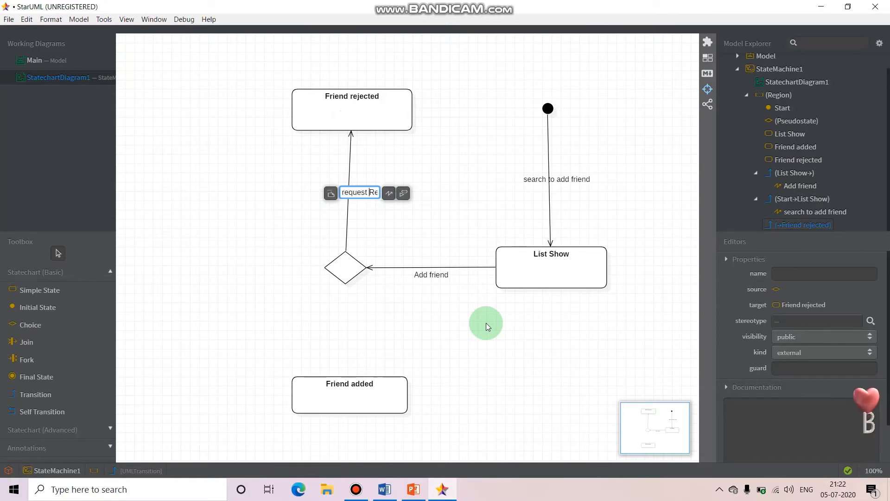
{"action": "key", "text": "End"}
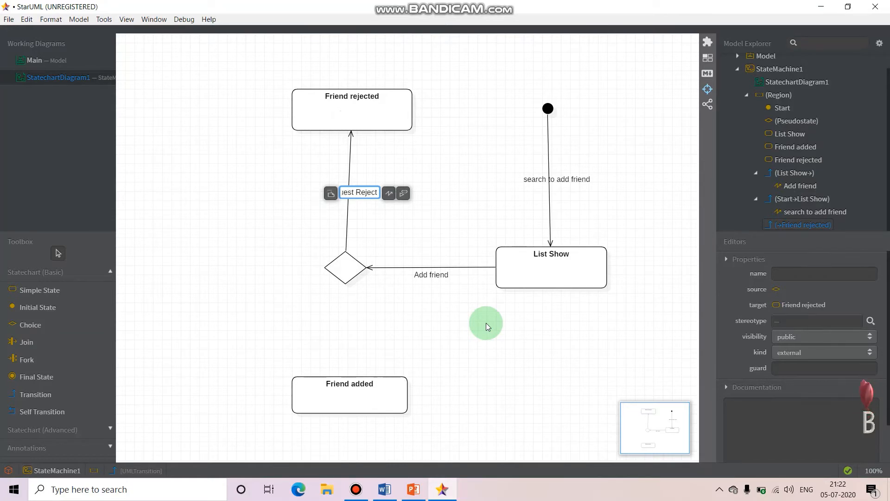
{"action": "type", "text": "ed"}
{"action": "key", "text": "Return"}
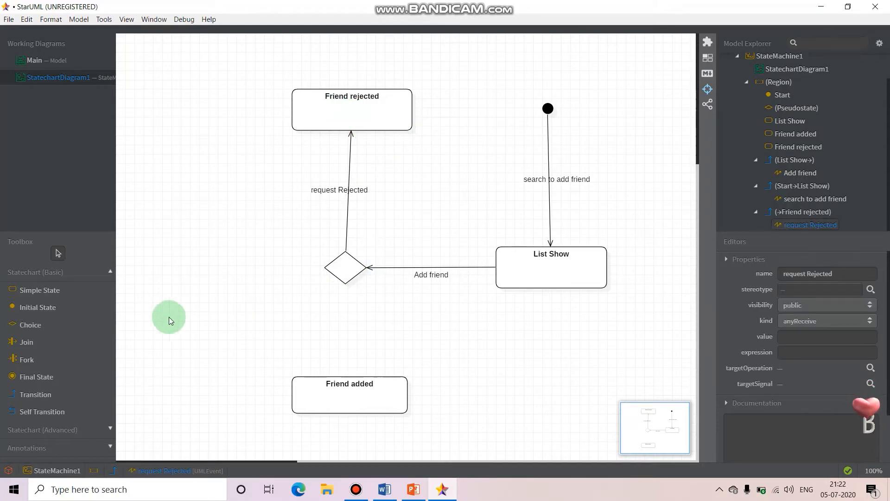
- Draw a transition from the choice down to the Friend added state and label it "Request accepted"
{"action": "left_click", "coordinate": [53, 396]}
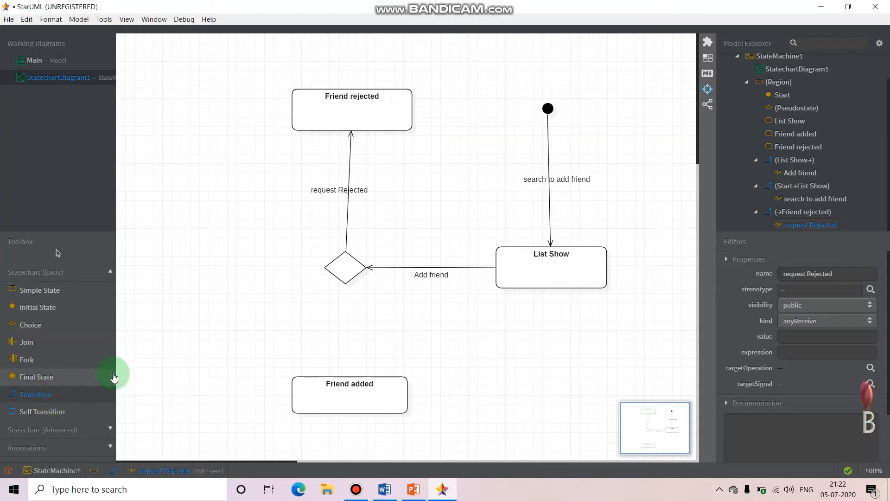
{"action": "left_click_drag", "start_coordinate": [340, 277], "coordinate": [344, 390]}
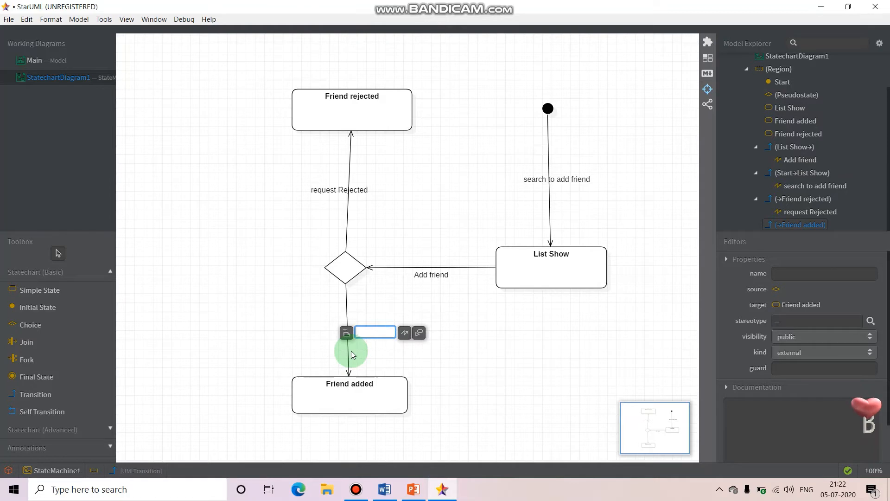
{"action": "type", "text": "Request acc"}
{"action": "type", "text": "epted"}
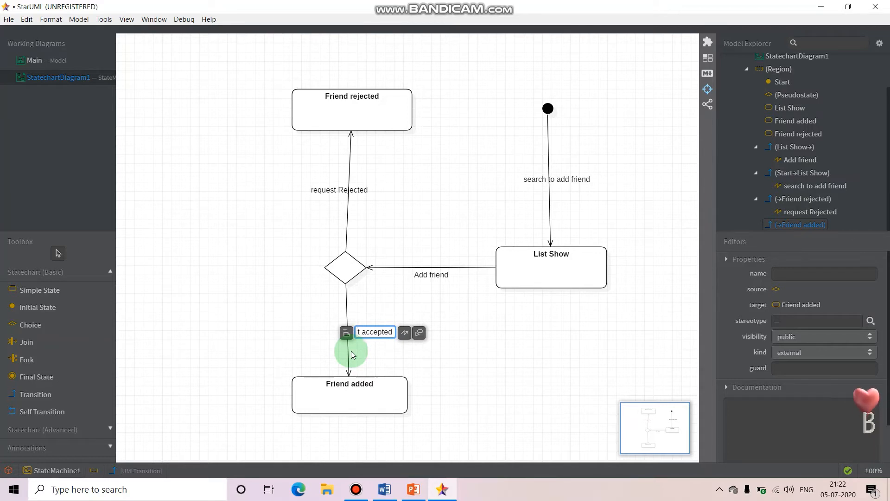
{"action": "left_click", "coordinate": [518, 366]}
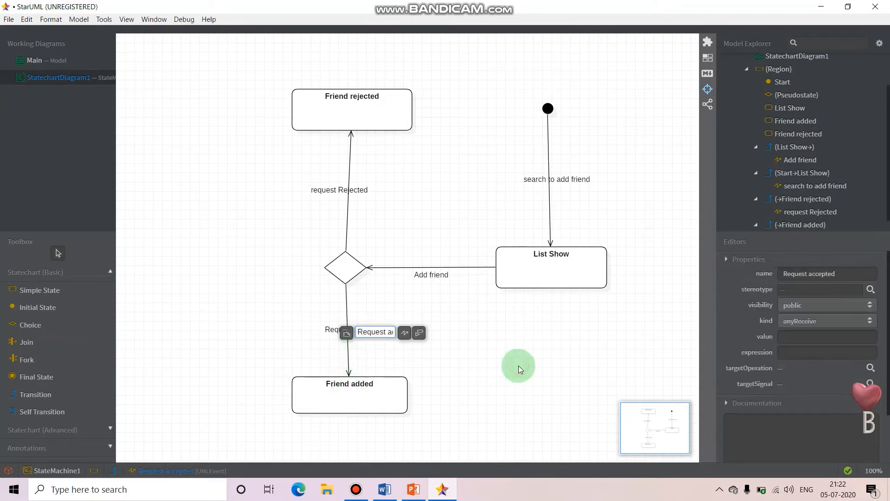
- Compare the diagram with the first exercise's requirements in the Word document, then return to StarUML
{"action": "left_click", "coordinate": [386, 490]}
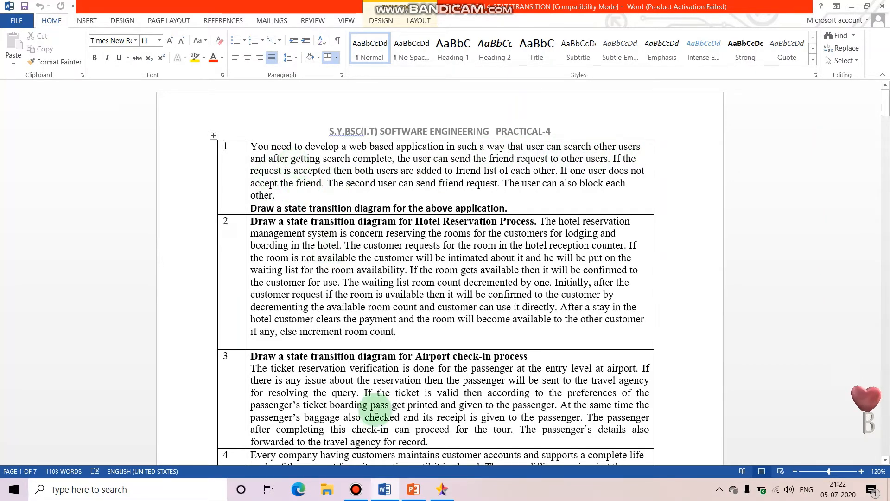
{"action": "left_click", "coordinate": [442, 489]}
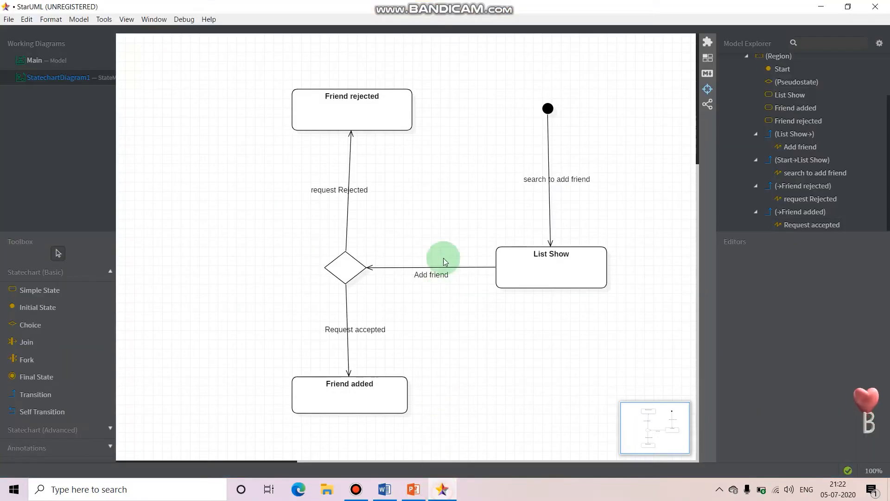
{"action": "left_click", "coordinate": [381, 490]}
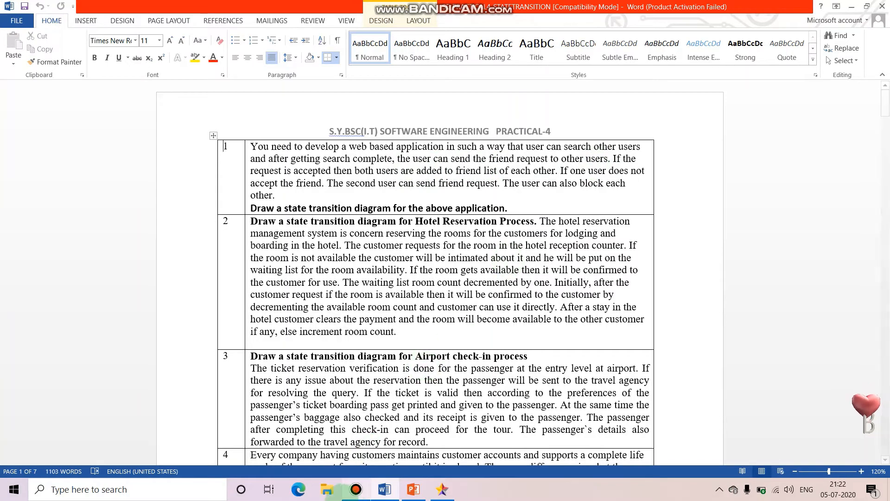
{"action": "left_click", "coordinate": [442, 489]}
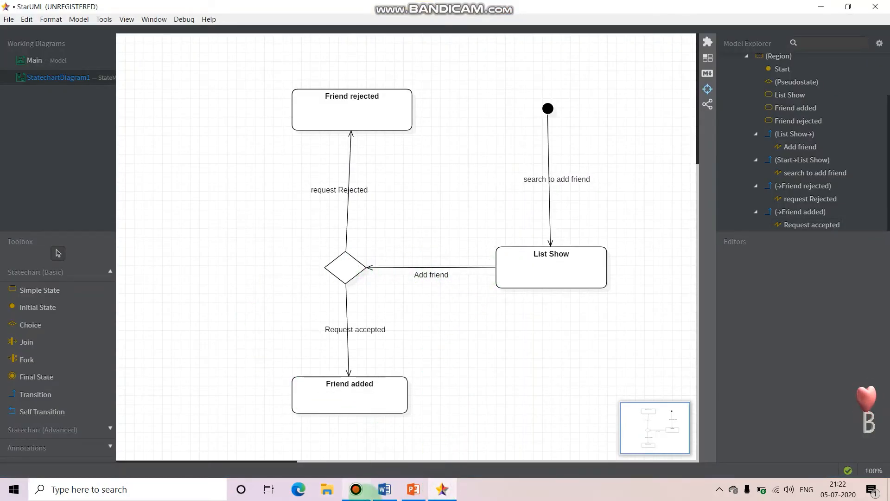
{"action": "left_click", "coordinate": [385, 490]}
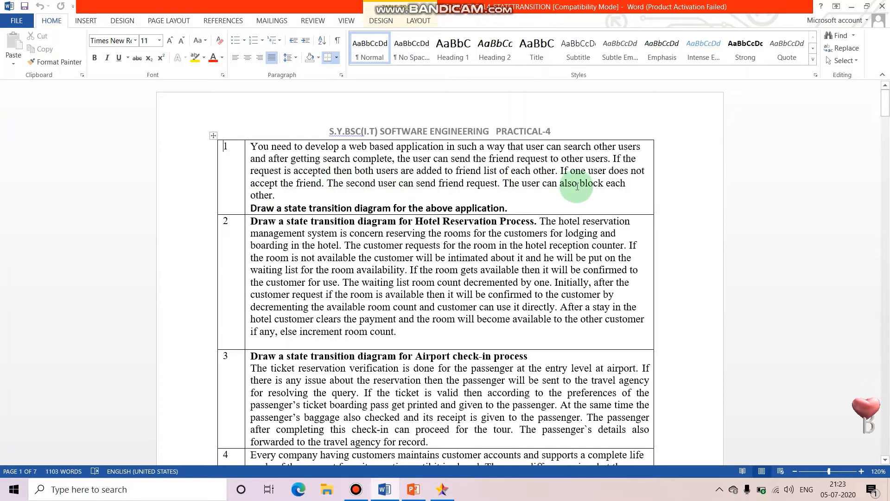
{"action": "left_click", "coordinate": [381, 493]}
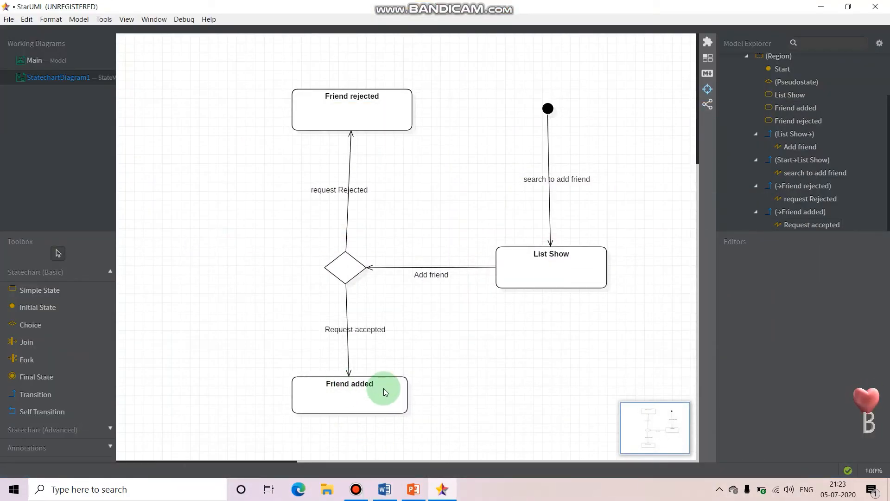
- Try to rename the Friend added state as "Friend added, added in each other's friend list"
{"action": "left_click", "coordinate": [356, 385]}
{"action": "double_click", "coordinate": [358, 384]}
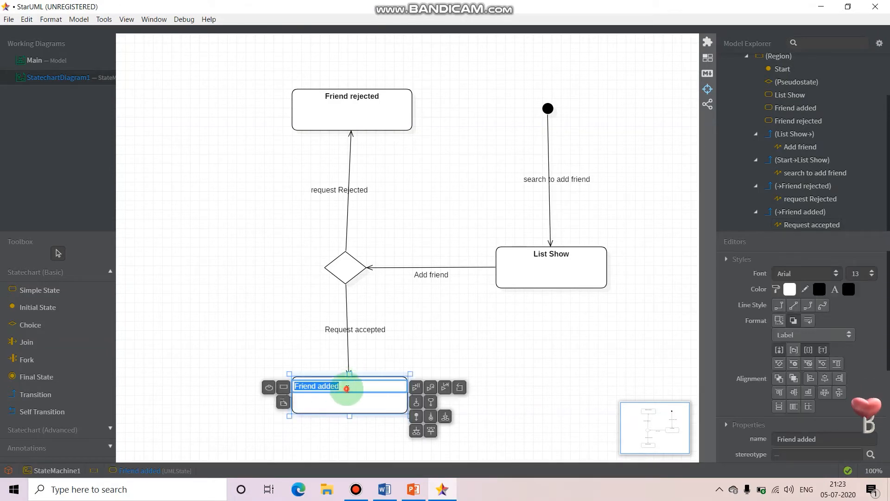
{"action": "left_click", "coordinate": [347, 388]}
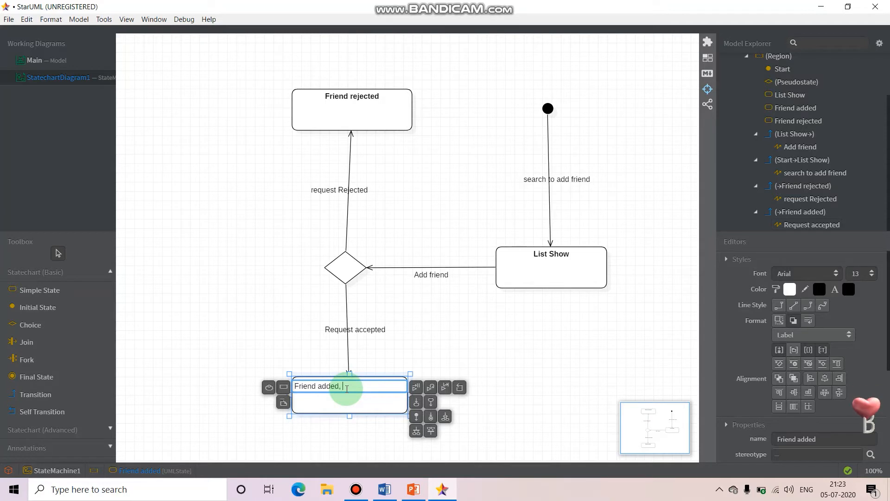
{"action": "type", "text": ", added"}
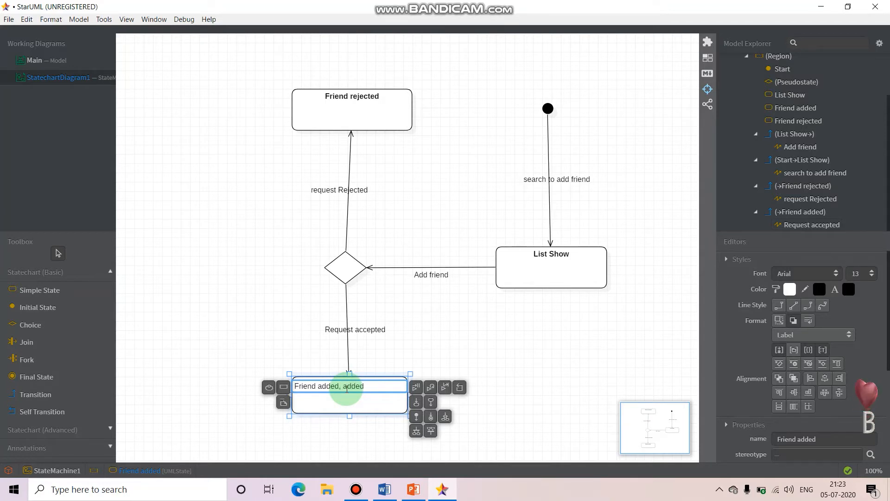
{"action": "type", "text": "e"}
{"action": "key", "text": "BackSpace"}
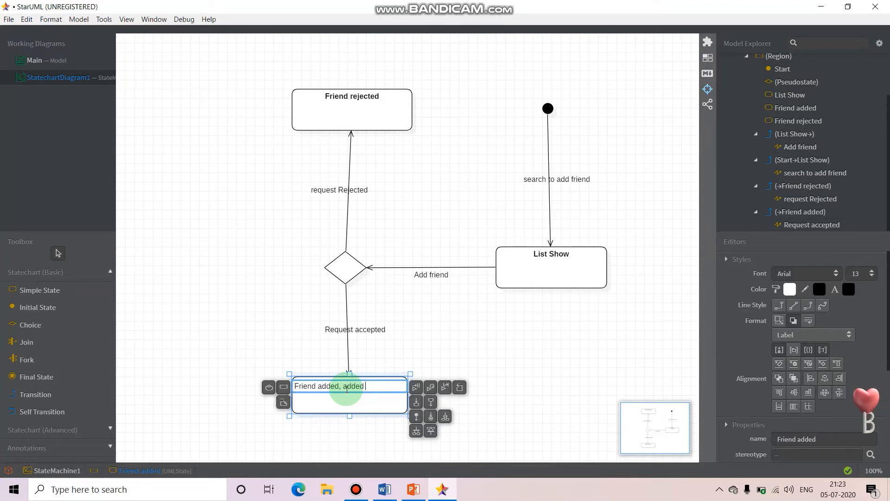
{"action": "type", "text": "in ea"}
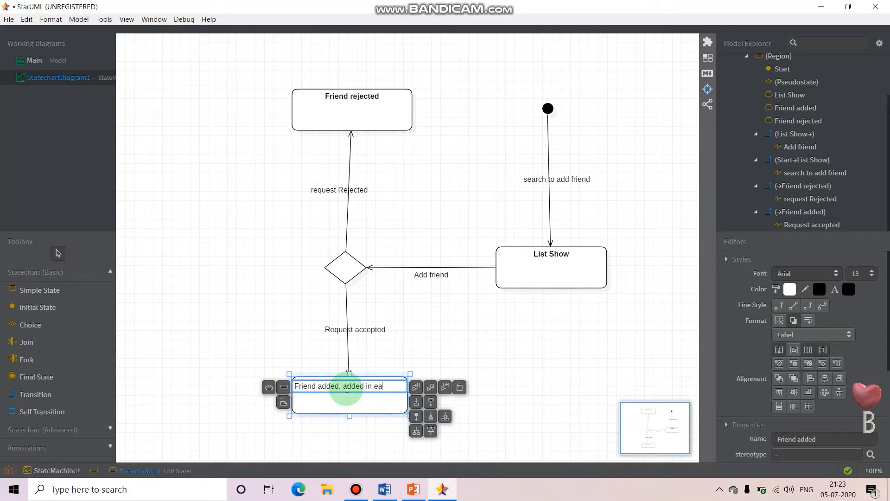
{"action": "type", "text": "ch dthers"}
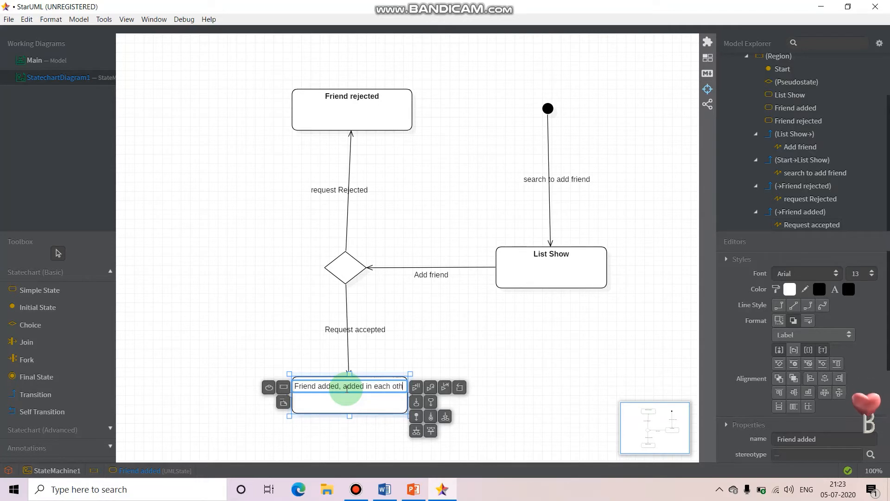
{"action": "key", "text": "Left"}
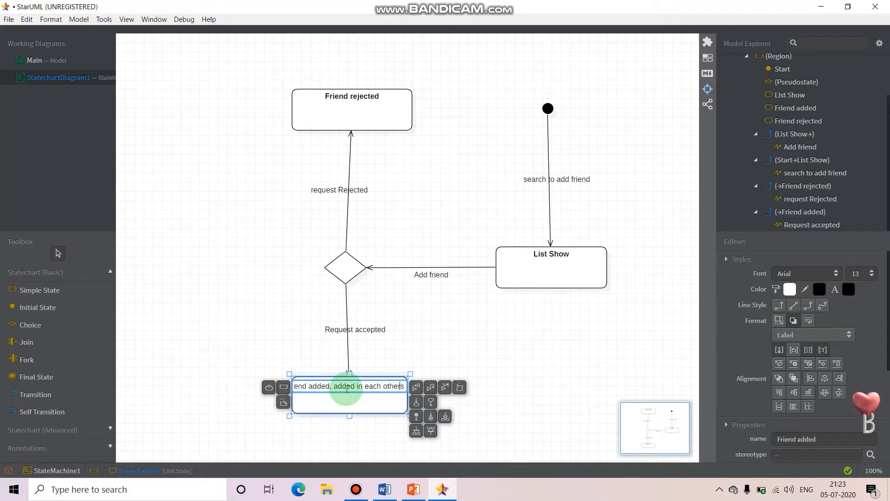
{"action": "type", "text": "'"}
{"action": "key", "text": "ctrl+a"}
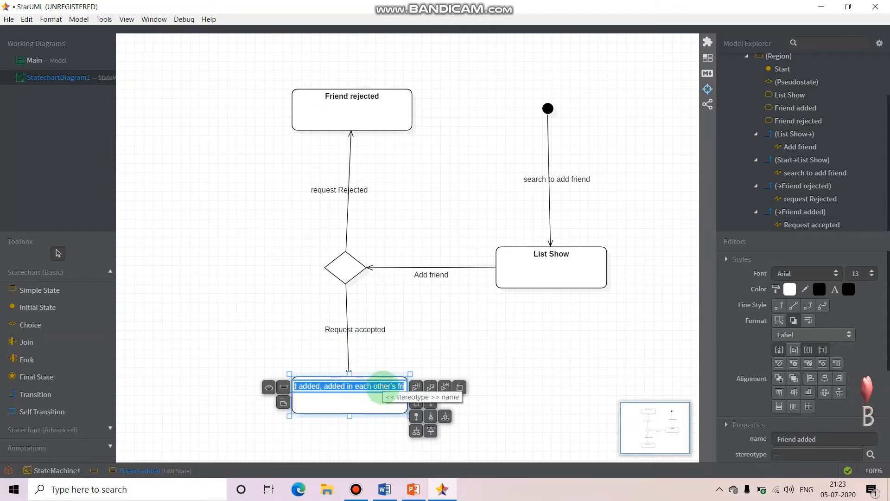
{"action": "left_click", "coordinate": [384, 386]}
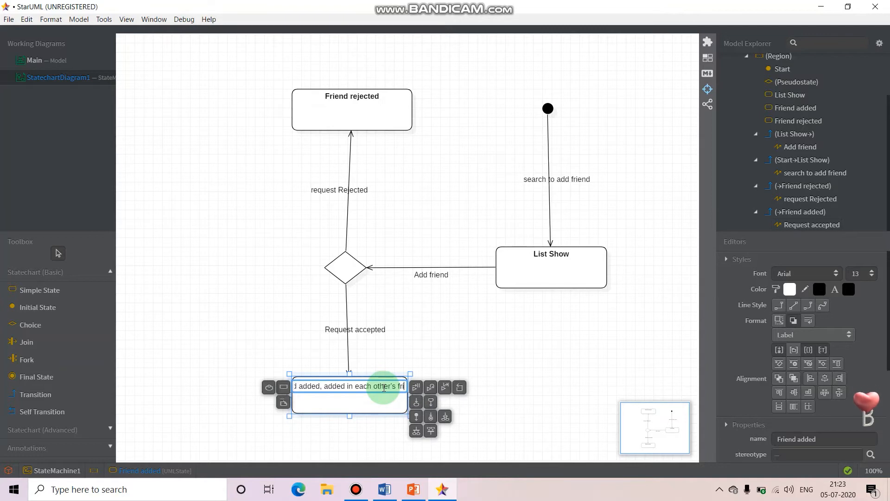
{"action": "type", "text": "end "}
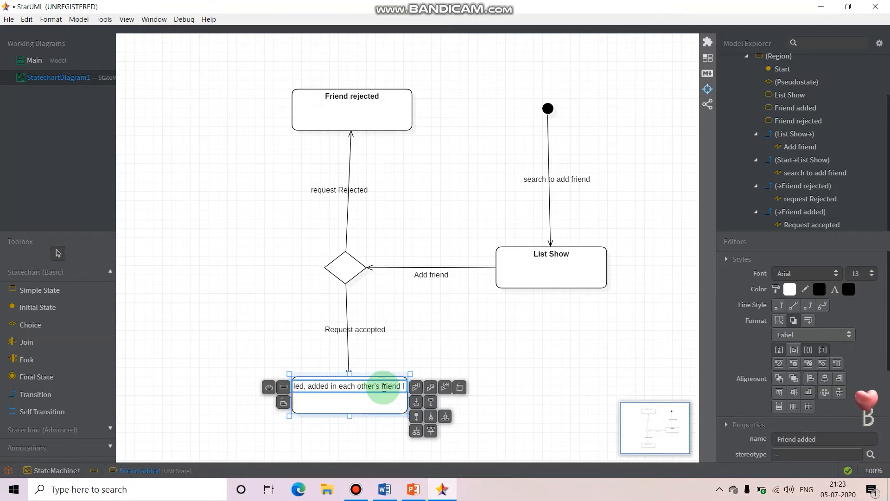
{"action": "type", "text": "list"}
{"action": "key", "text": "Return"}
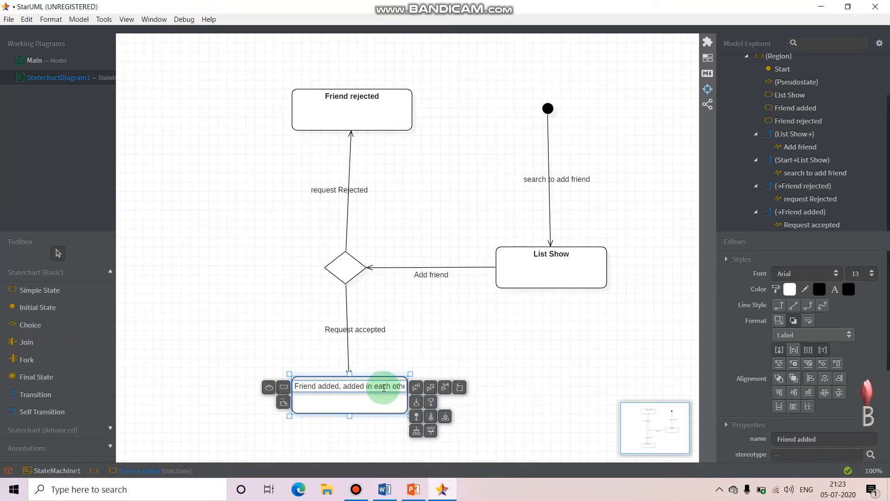
{"action": "left_click", "coordinate": [380, 404]}
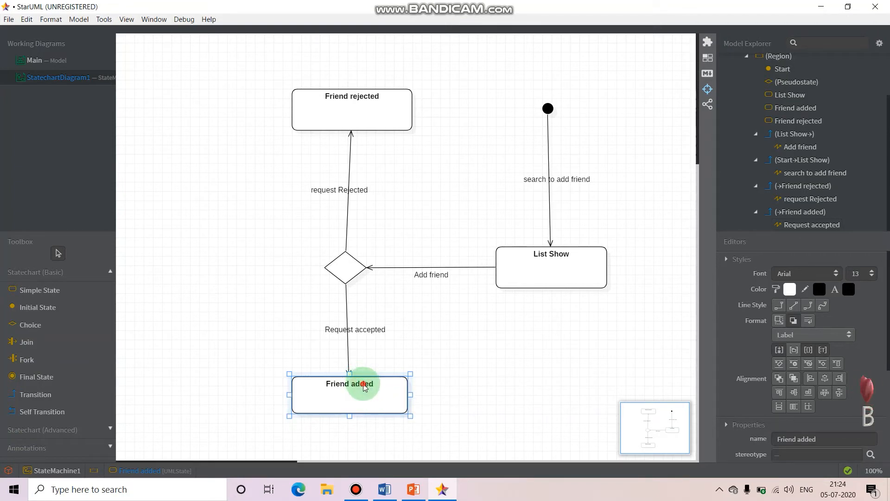
- Try to rename the Friend added state as "Friend added, added into friendlist"
{"action": "double_click", "coordinate": [361, 385]}
{"action": "left_click", "coordinate": [364, 391]}
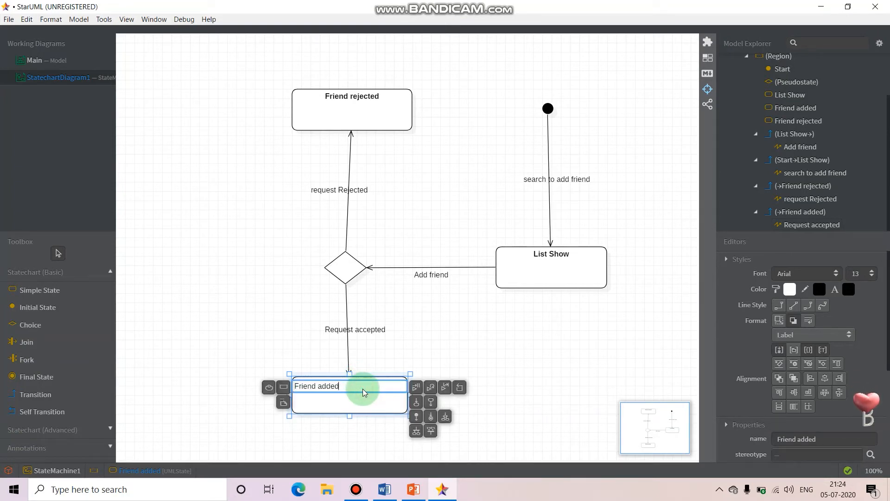
{"action": "type", "text": ","}
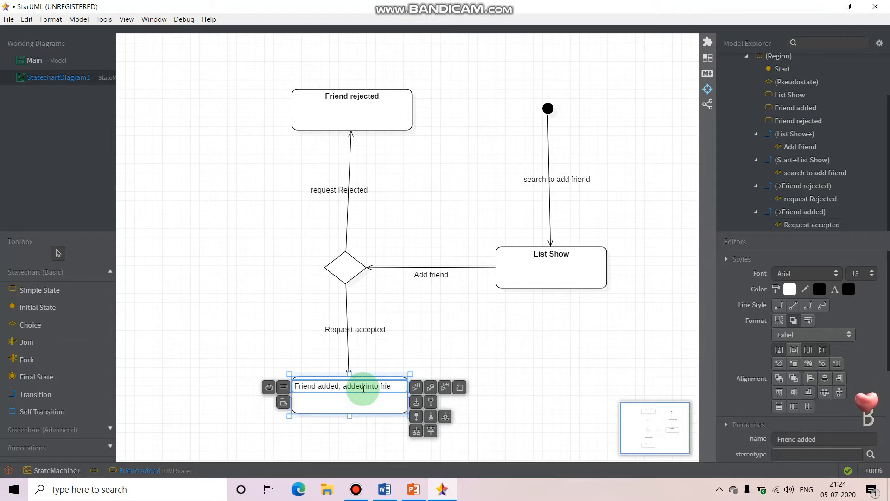
{"action": "type", "text": "ist"}
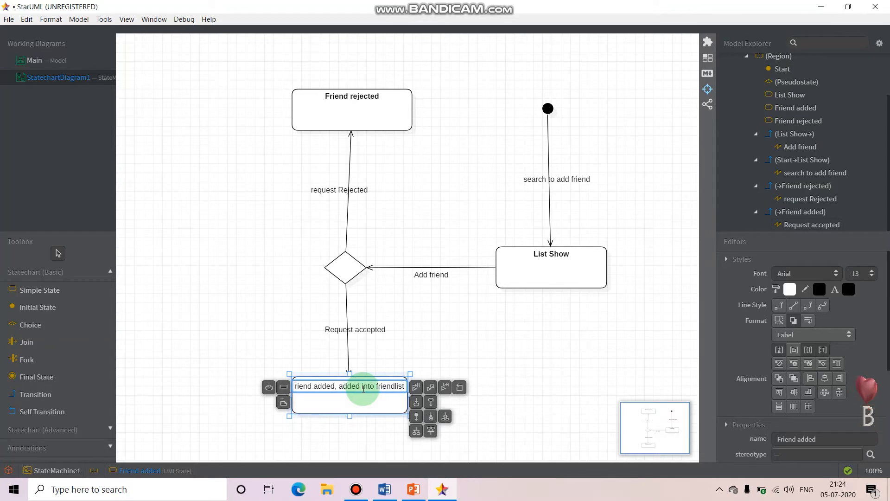
{"action": "key", "text": "Return"}
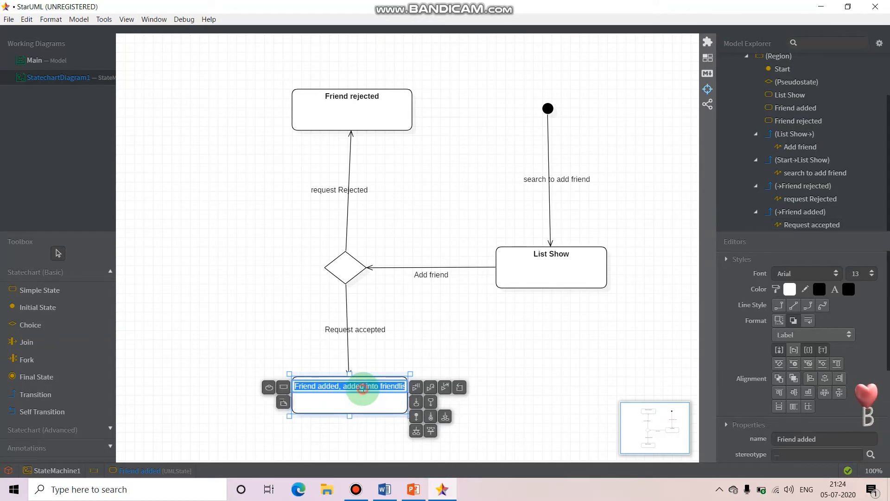
{"action": "key", "text": "Escape"}
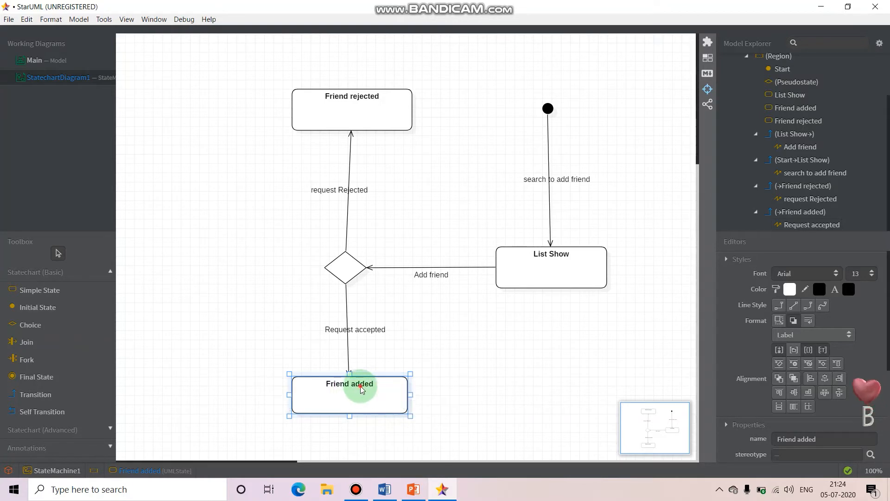
- Rename the Friend added state as "Friend added added into", without a comma
{"action": "double_click", "coordinate": [362, 389]}
{"action": "left_click", "coordinate": [364, 388]}
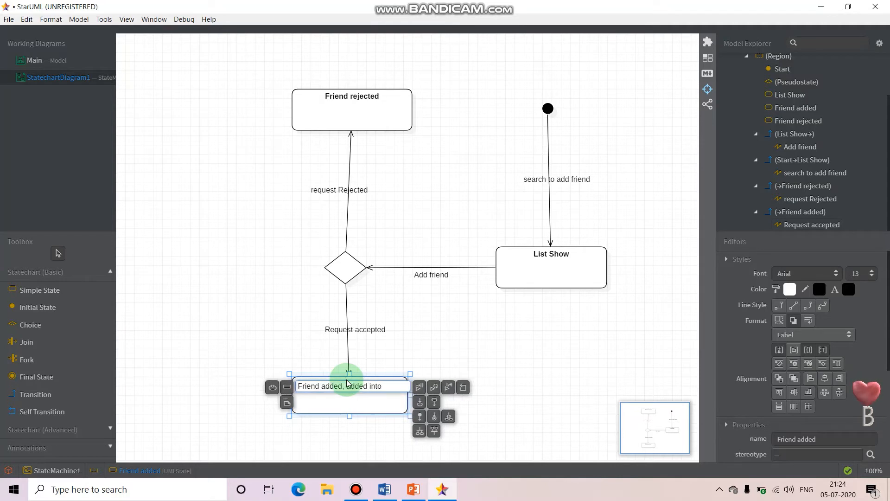
{"action": "triple_click", "coordinate": [348, 385]}
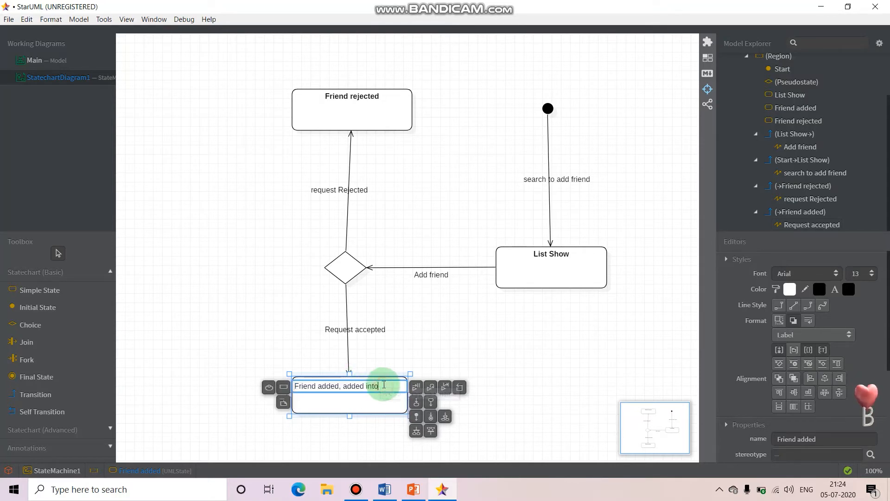
{"action": "left_click", "coordinate": [343, 387]}
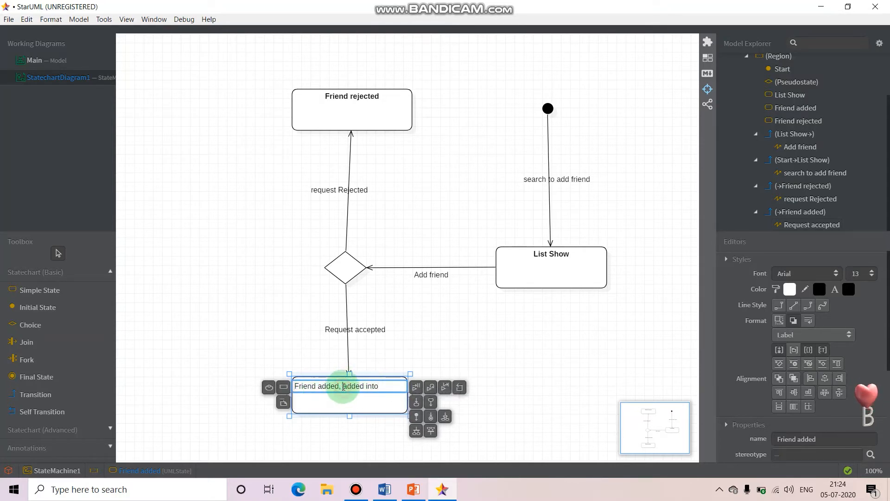
{"action": "key", "text": "BackSpace"}
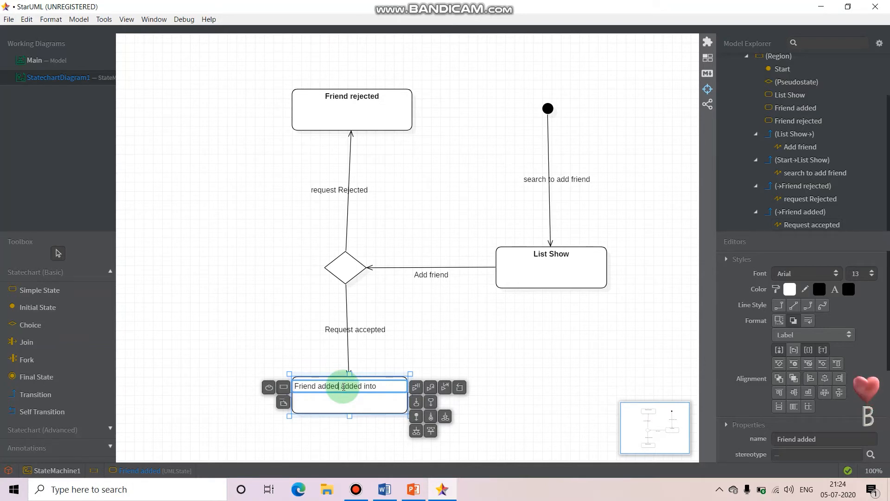
{"action": "key", "text": "Return"}
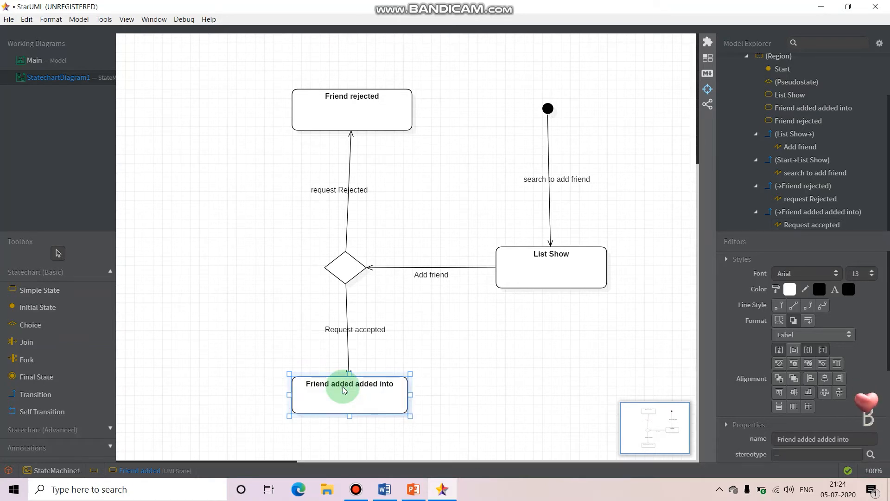
- Extend the name of the state below the choice to "Friend added added into each others friendlist"
{"action": "double_click", "coordinate": [366, 383]}
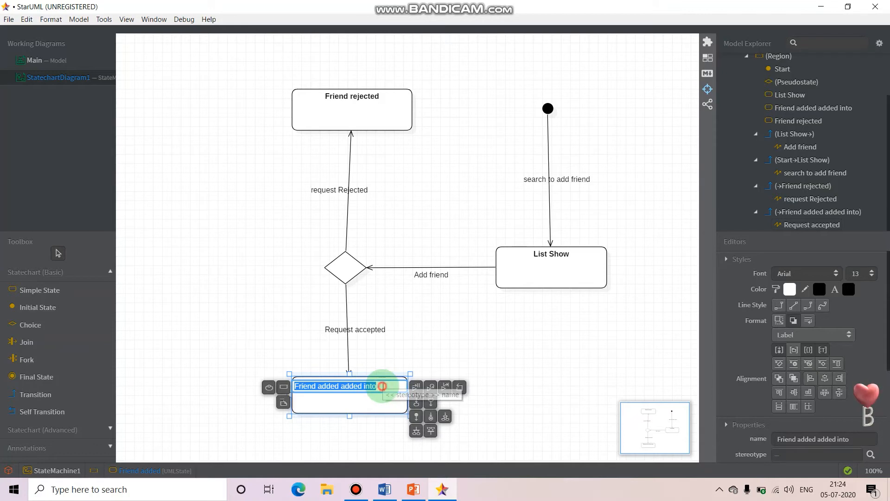
{"action": "left_click", "coordinate": [381, 379]}
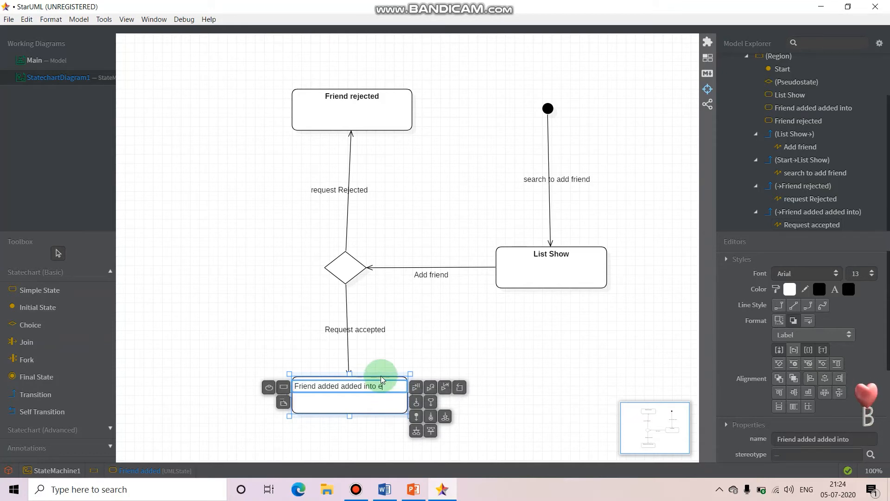
{"action": "type", "text": "each o"}
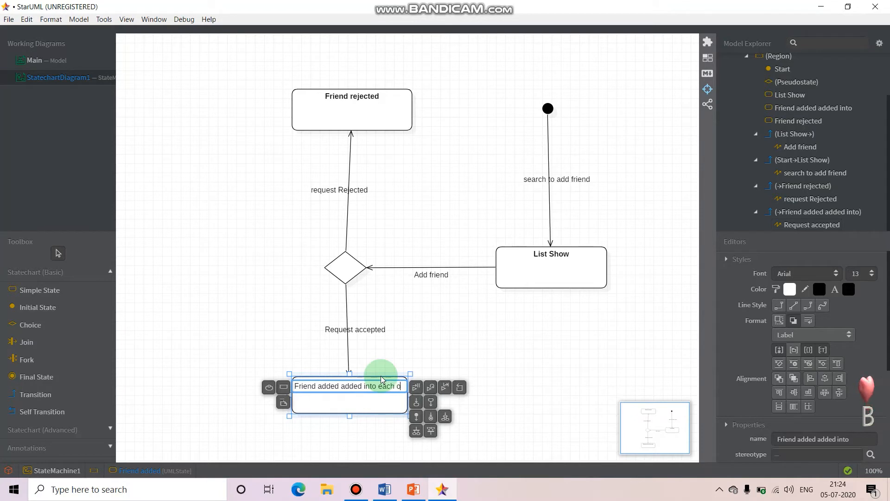
{"action": "type", "text": "thee"}
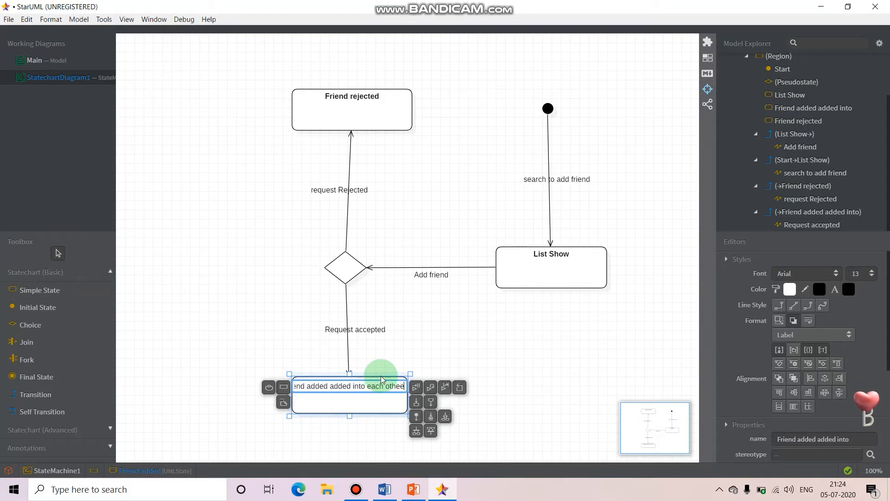
{"action": "key", "text": "BackSpace"}
{"action": "type", "text": "rs frie"}
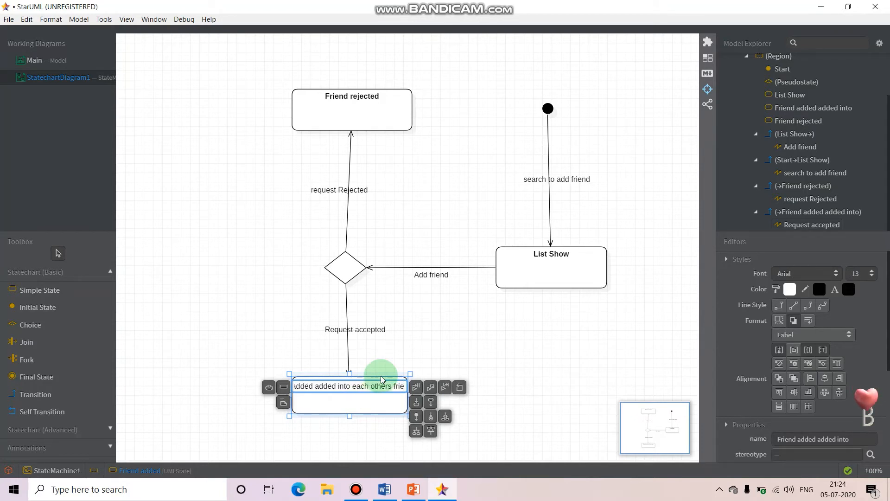
{"action": "type", "text": "ndlist"}
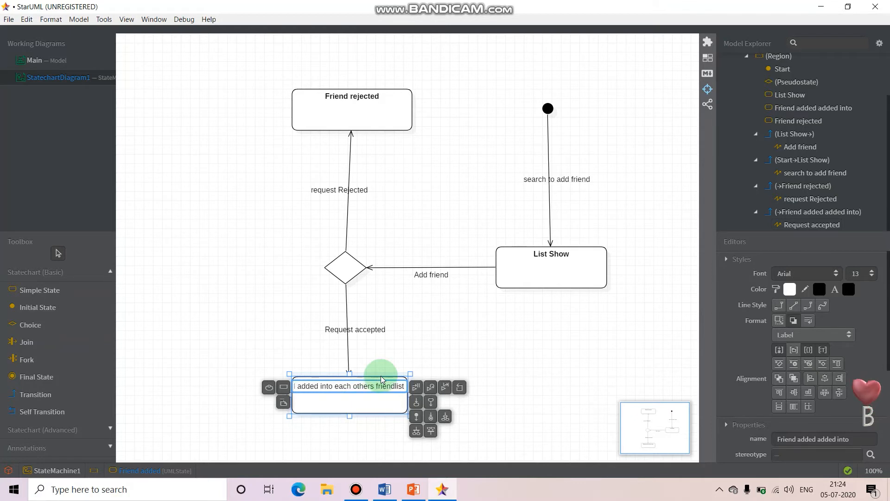
{"action": "key", "text": "Return"}
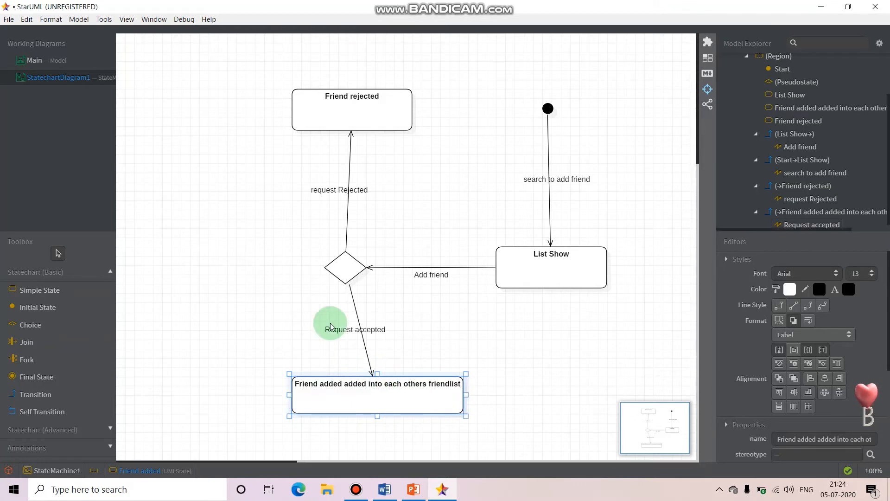
{"action": "left_click", "coordinate": [342, 436]}
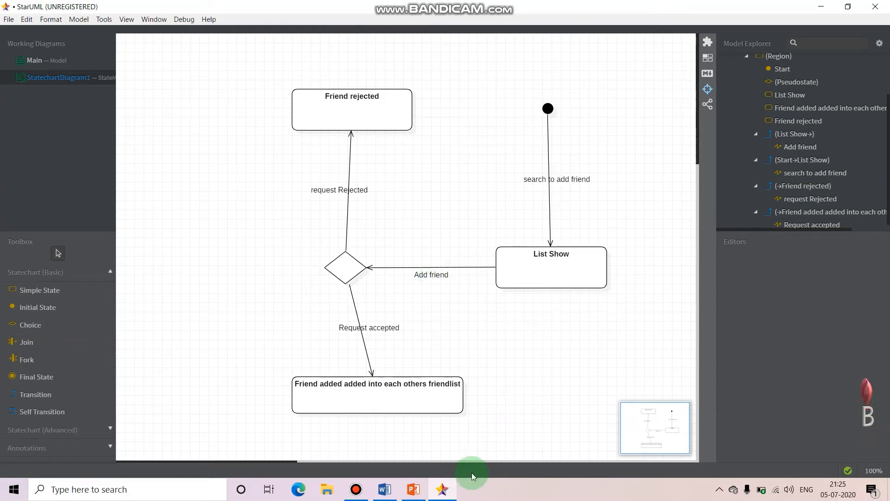
- Reread the first task in Word, and in StarUML add a transition from Friend rejected to the choice labelled "Sent request again"
{"action": "left_click", "coordinate": [384, 490]}
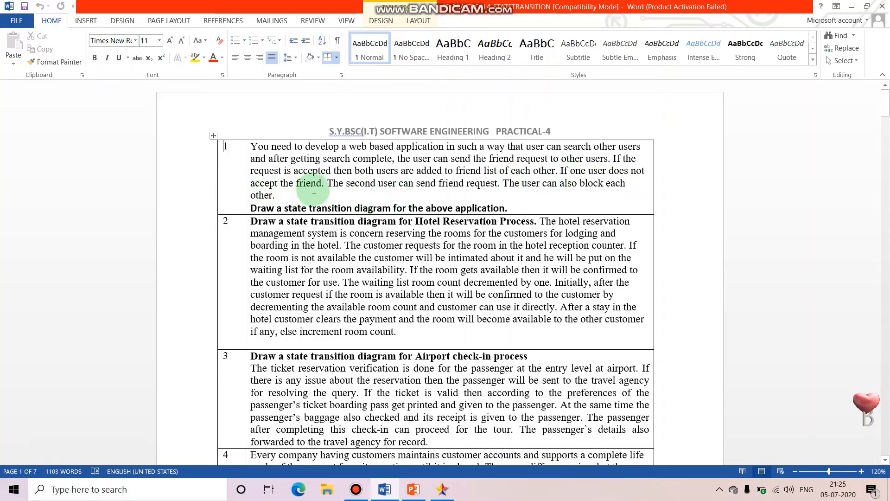
{"action": "left_click", "coordinate": [442, 489]}
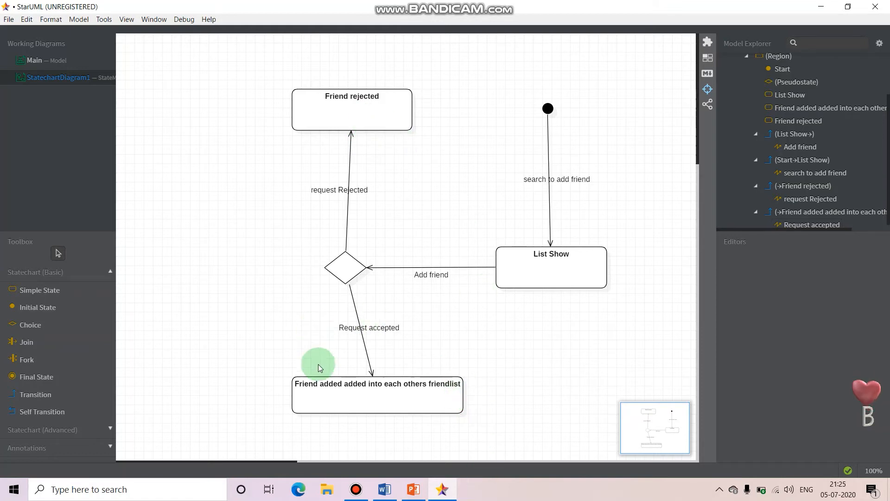
{"action": "left_click", "coordinate": [78, 398]}
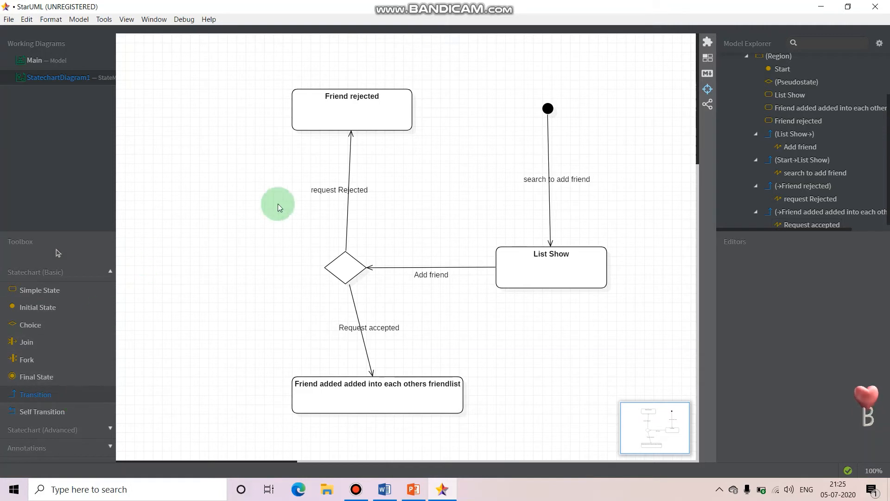
{"action": "left_click_drag", "start_coordinate": [371, 117], "coordinate": [358, 268]}
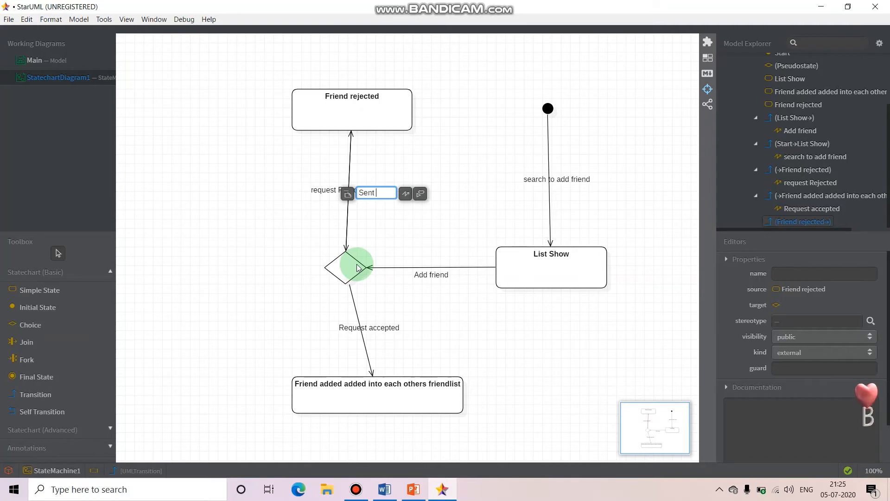
{"action": "type", "text": "Sent request a"}
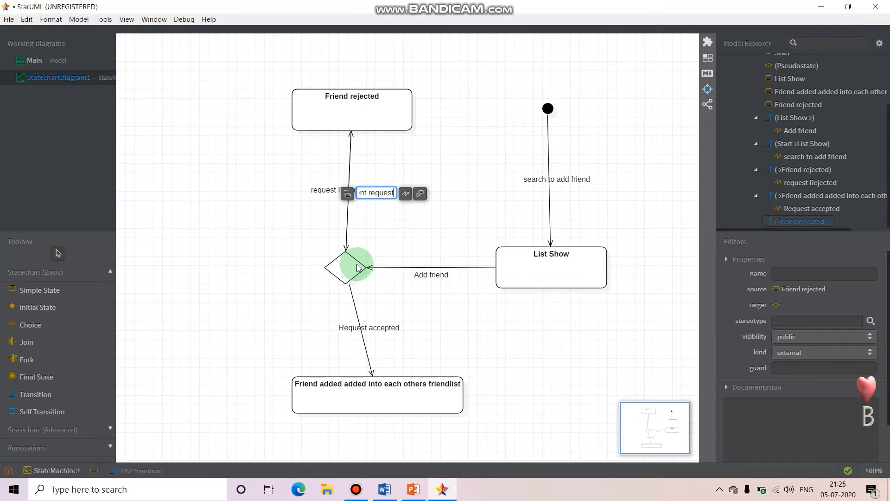
{"action": "type", "text": "gain"}
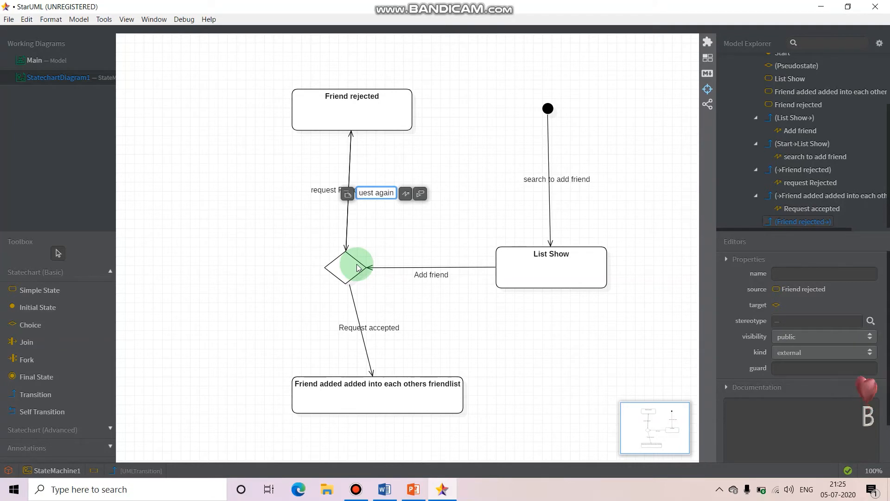
{"action": "key", "text": "Return"}
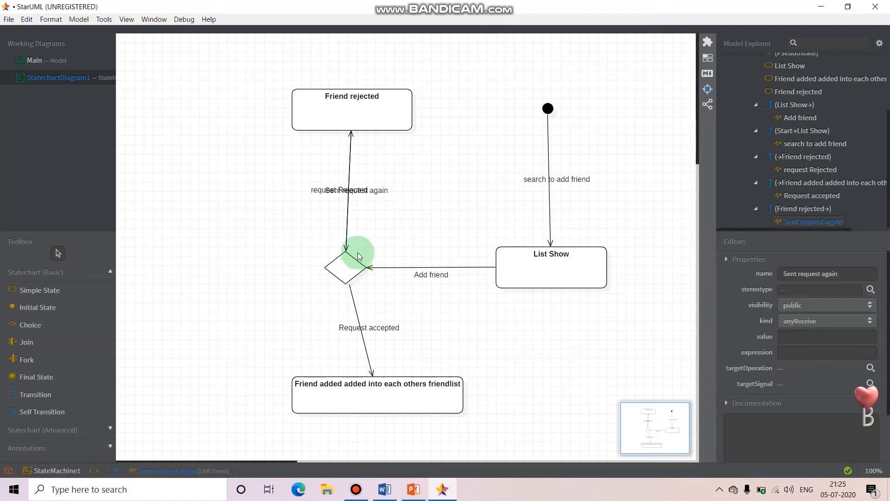
- Bend the resend transition away from the request Rejected line and relabel it "can Send request again"
{"action": "left_click_drag", "start_coordinate": [351, 173], "coordinate": [427, 214]}
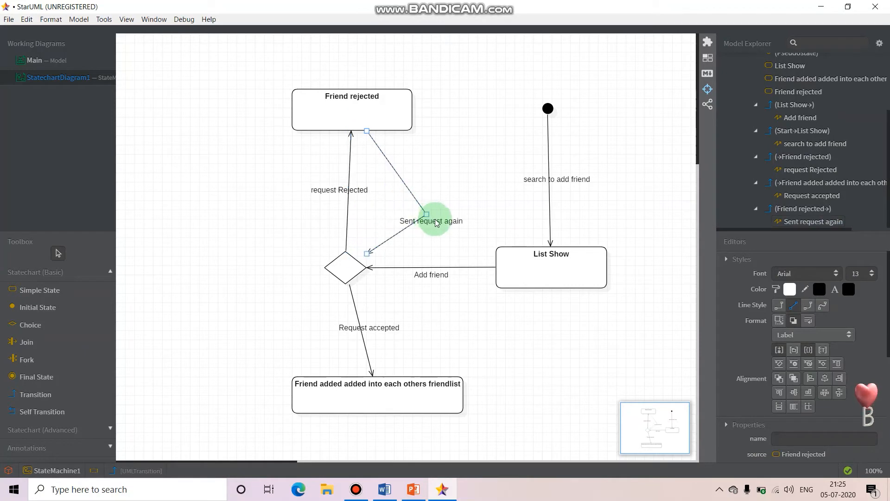
{"action": "double_click", "coordinate": [414, 226]}
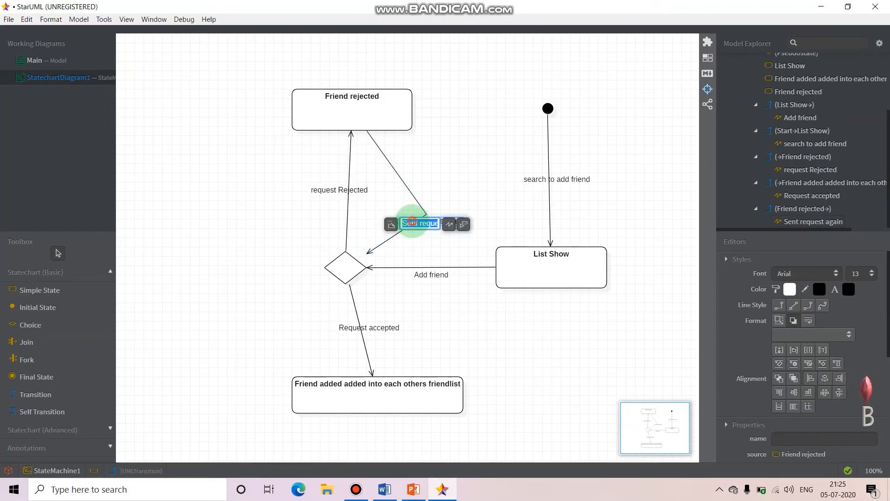
{"action": "key", "text": "BackSpace"}
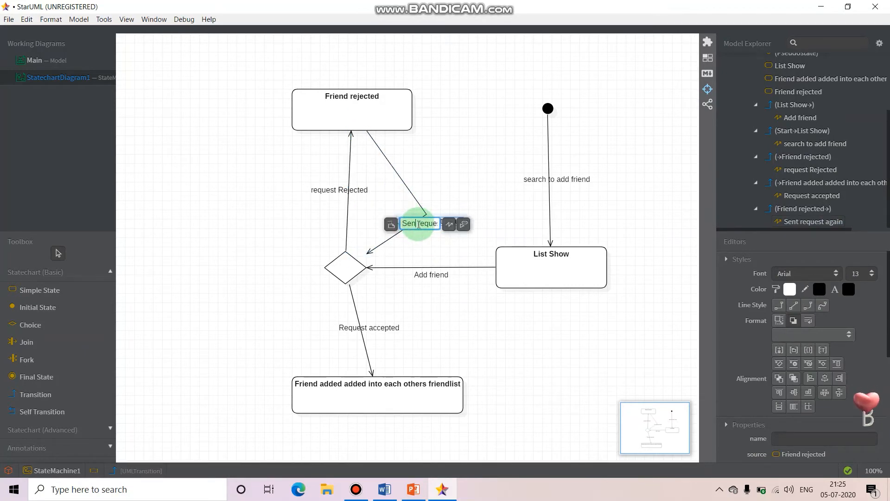
{"action": "type", "text": "d"}
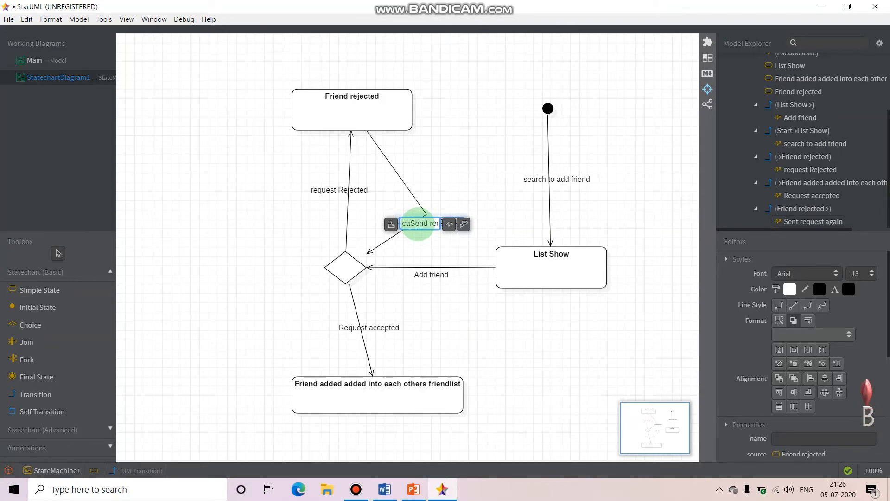
{"action": "key", "text": "Return"}
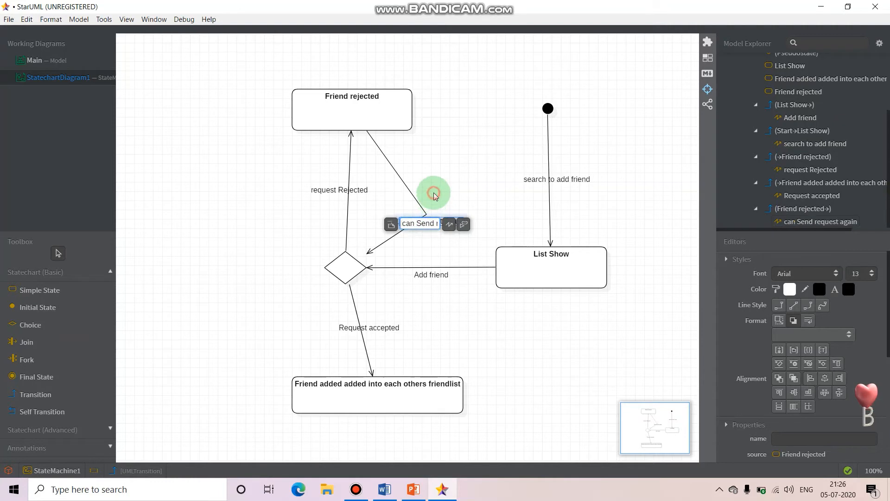
- Give the "can Send request again" transition a second bend and pull both bends closer to the choice
{"action": "left_click_drag", "start_coordinate": [432, 229], "coordinate": [448, 208]}
{"action": "left_click", "coordinate": [432, 228]}
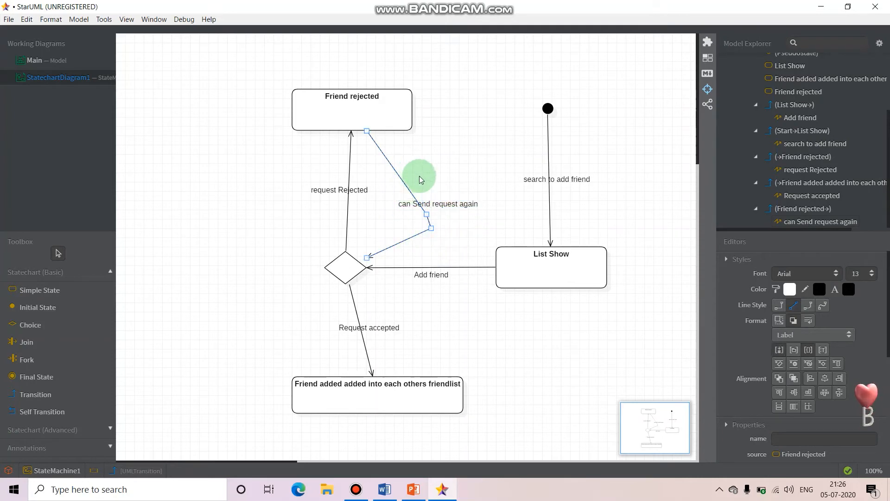
{"action": "left_click_drag", "start_coordinate": [420, 179], "coordinate": [395, 242]}
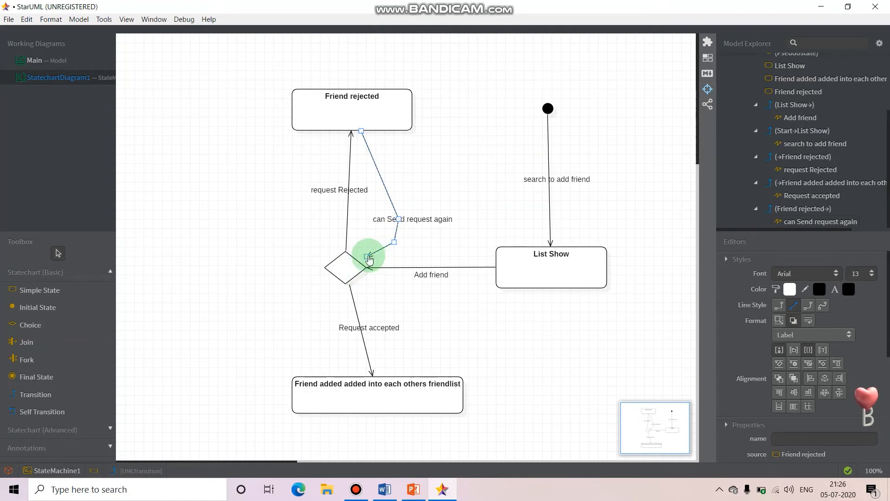
{"action": "left_click_drag", "start_coordinate": [369, 260], "coordinate": [379, 277]}
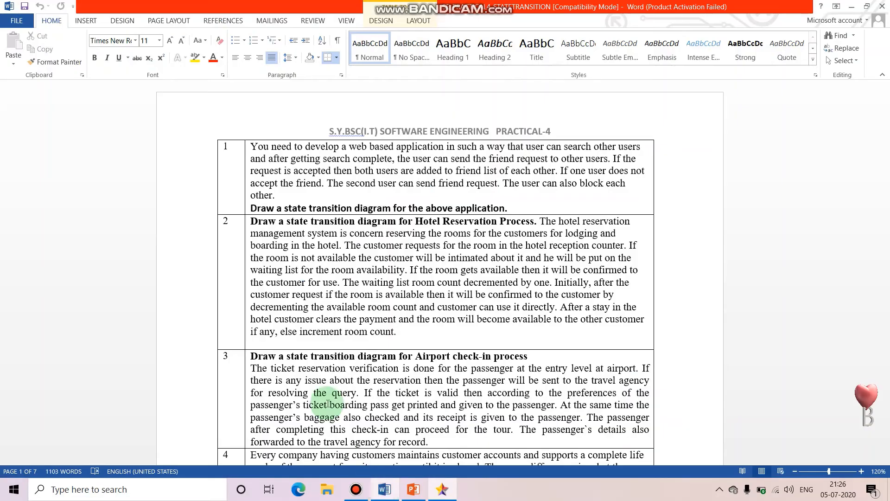
- Check the first task's blocking requirement in Word, and in StarUML add a simple state named "User Blocked" beside Friend rejected
{"action": "left_click", "coordinate": [384, 490]}
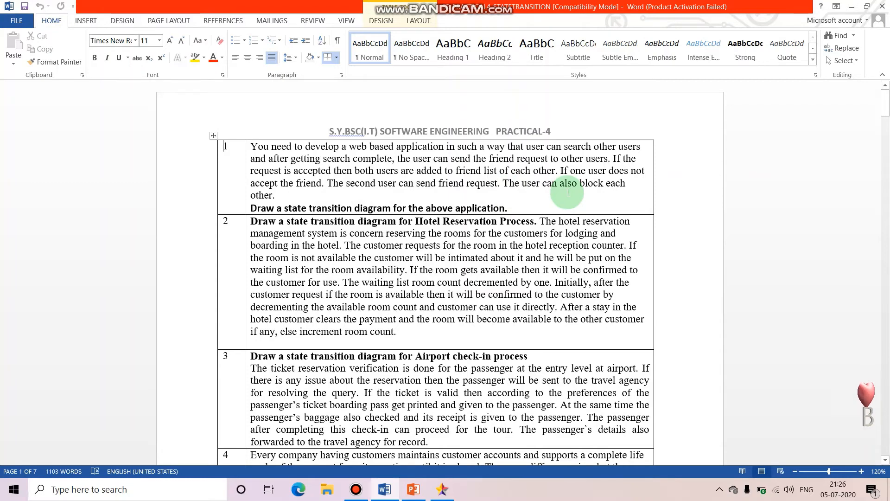
{"action": "left_click", "coordinate": [443, 490]}
{"action": "left_click", "coordinate": [58, 289]}
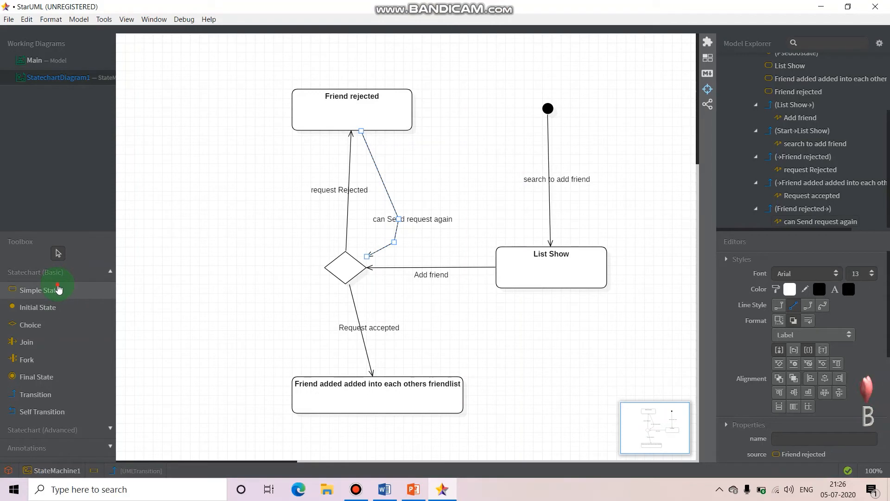
{"action": "left_click_drag", "start_coordinate": [148, 135], "coordinate": [274, 178]}
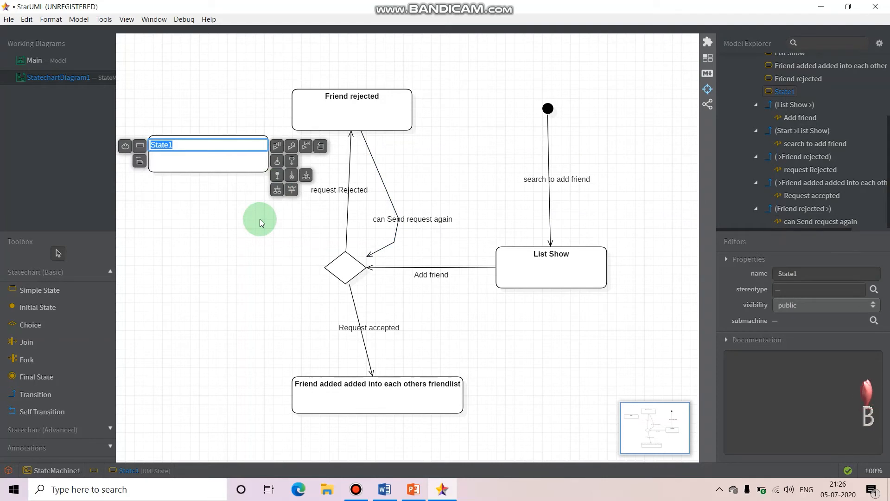
{"action": "type", "text": "User"}
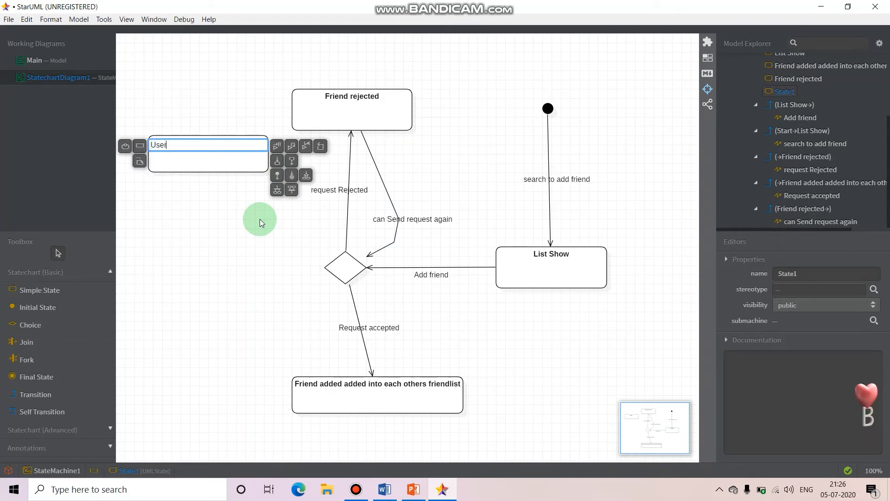
{"action": "type", "text": " Bloc"}
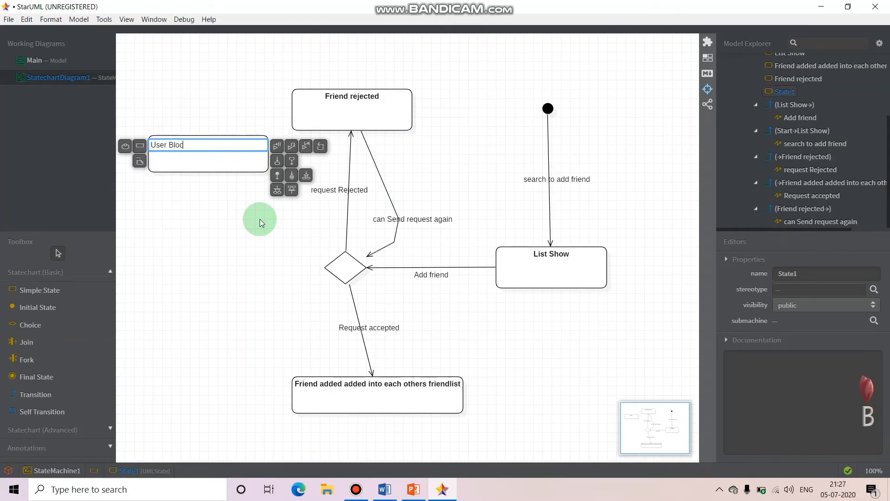
{"action": "type", "text": "ked"}
{"action": "key", "text": "Return"}
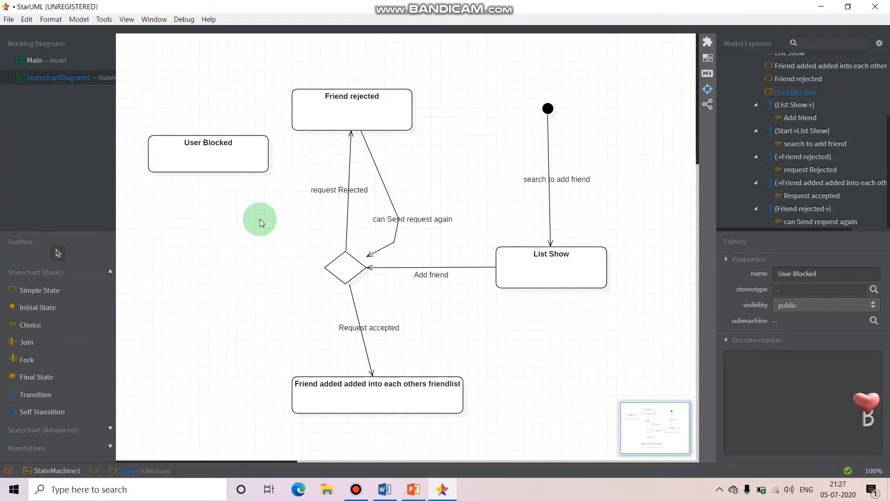
- Draw a transition from the choice to the User Blocked state and label it "Block user"
{"action": "left_click", "coordinate": [65, 394]}
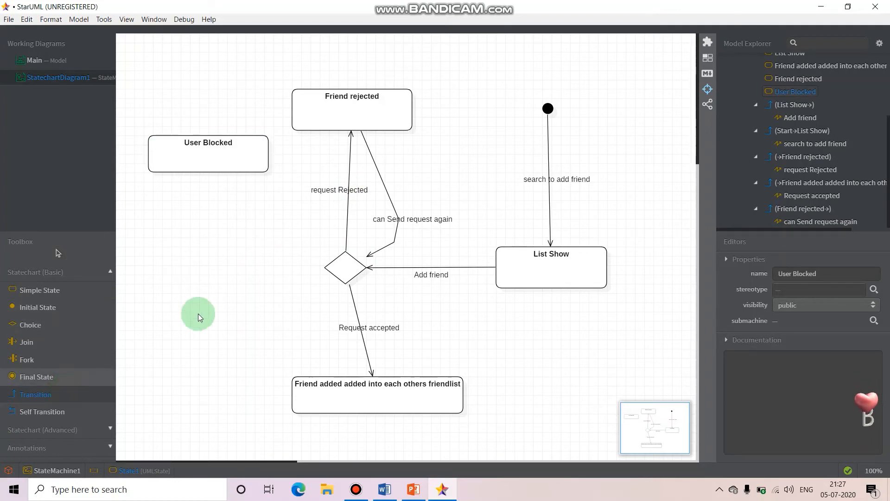
{"action": "left_click_drag", "start_coordinate": [330, 268], "coordinate": [239, 169]}
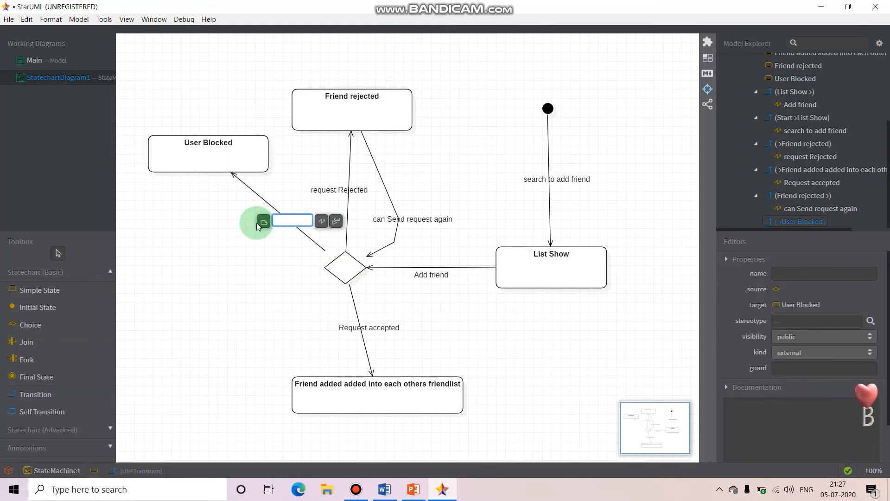
{"action": "type", "text": "B"}
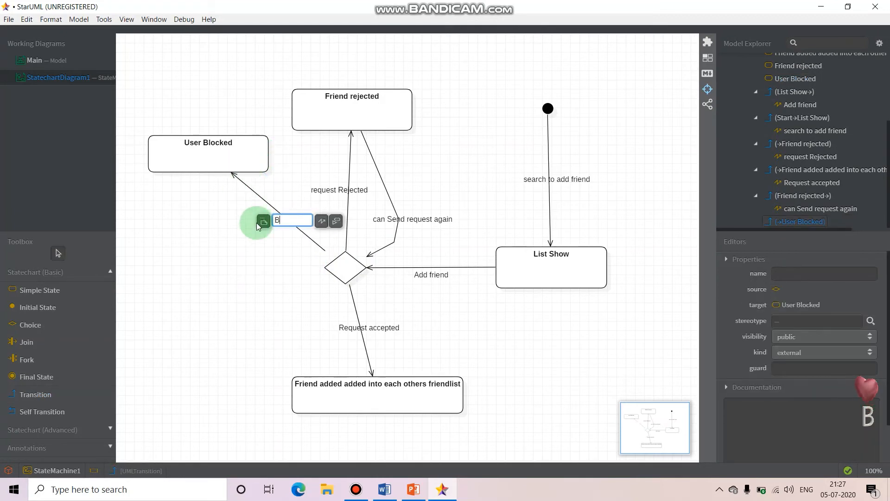
{"action": "type", "text": "lock "}
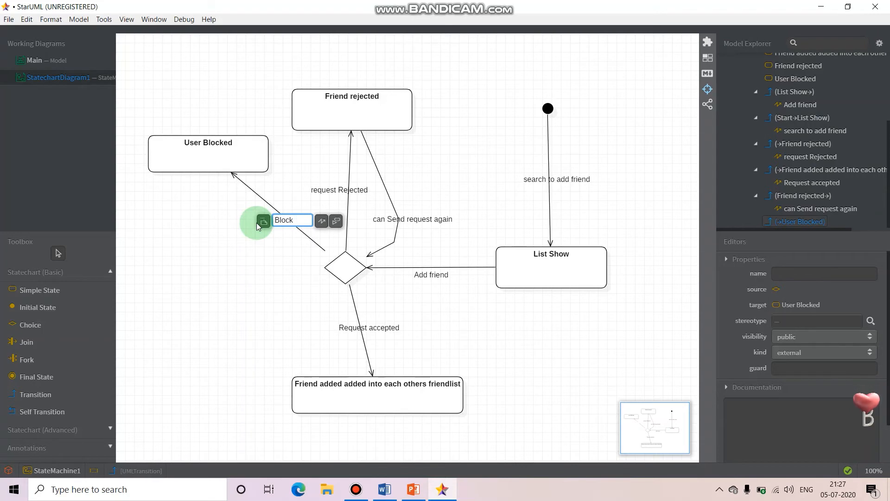
{"action": "type", "text": "user"}
{"action": "key", "text": "Return"}
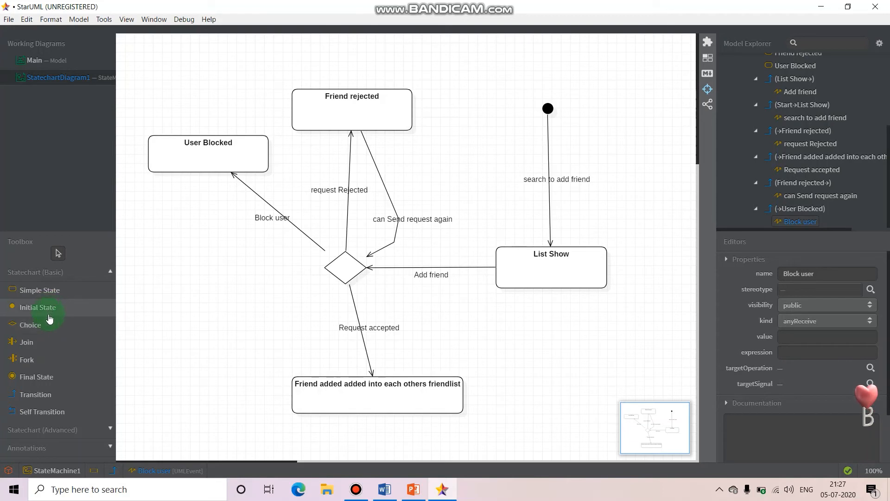
- Add an exit point named "End" in the empty area below the User Blocked state
{"action": "left_click", "coordinate": [103, 427]}
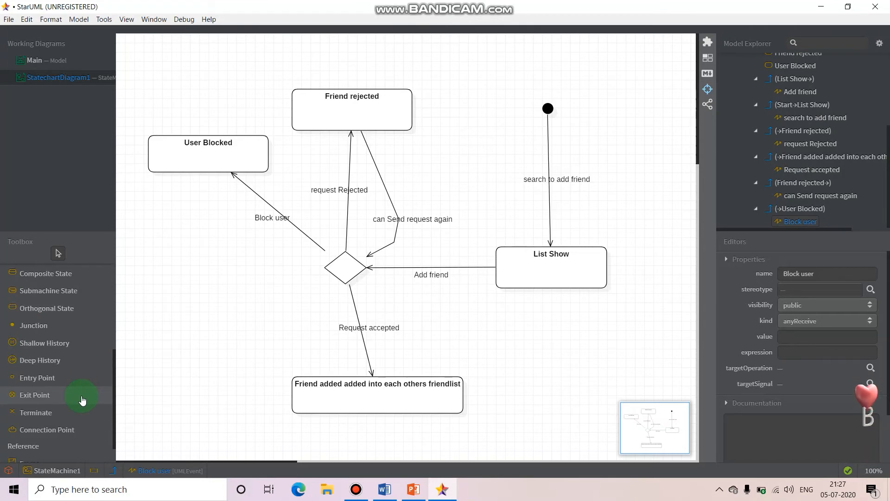
{"action": "scroll", "coordinate": [82, 400], "scroll_direction": "down", "scroll_amount": 1}
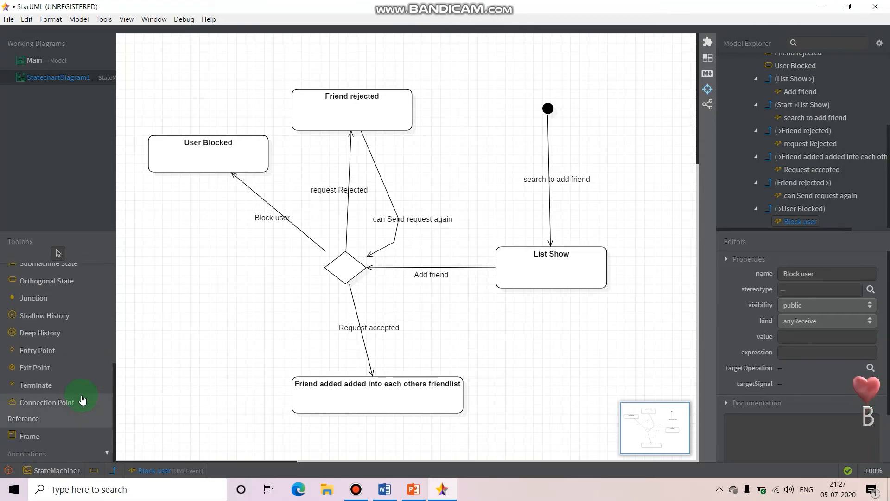
{"action": "scroll", "coordinate": [82, 400], "scroll_direction": "up", "scroll_amount": 1}
{"action": "scroll", "coordinate": [82, 399], "scroll_direction": "down", "scroll_amount": 1}
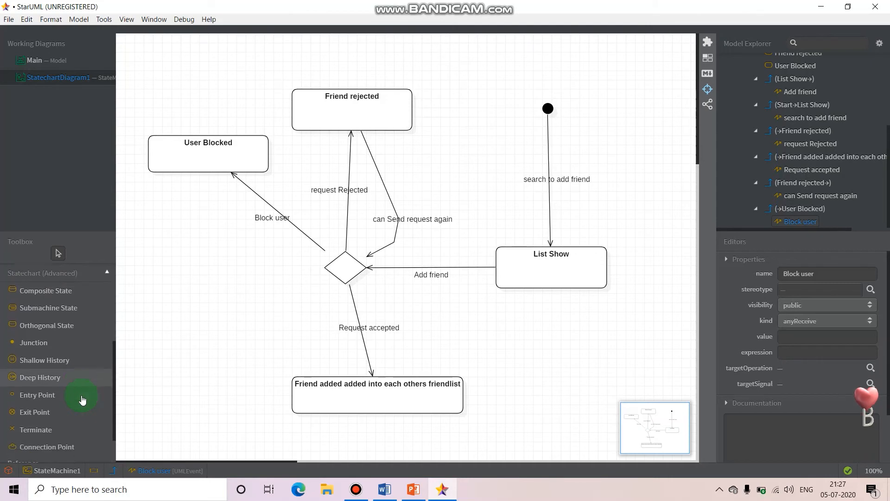
{"action": "scroll", "coordinate": [91, 434], "scroll_direction": "up", "scroll_amount": 5}
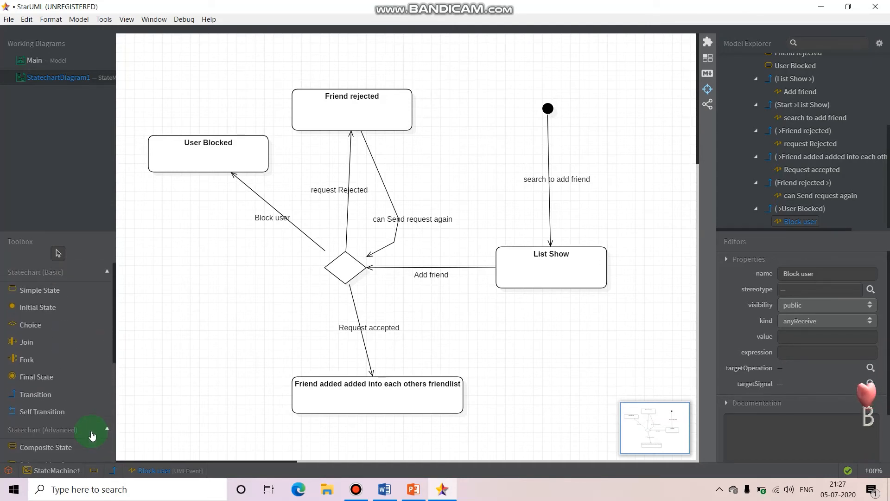
{"action": "scroll", "coordinate": [92, 435], "scroll_direction": "down", "scroll_amount": 6}
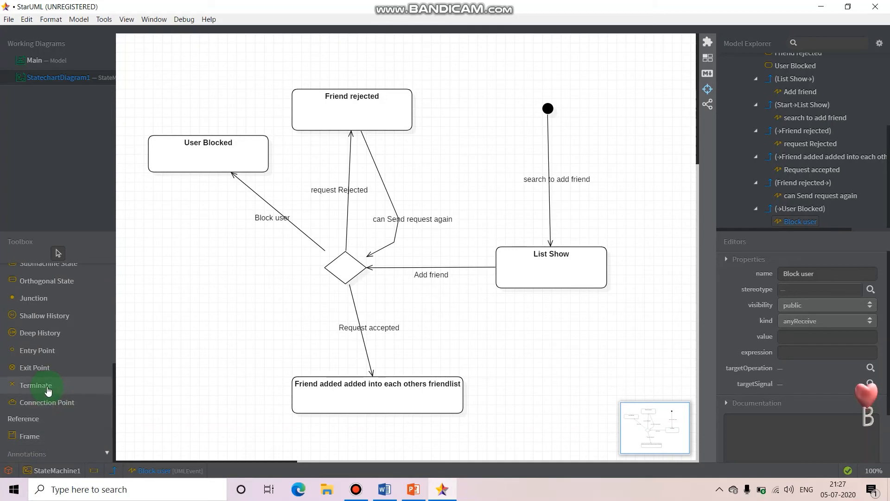
{"action": "left_click", "coordinate": [63, 368]}
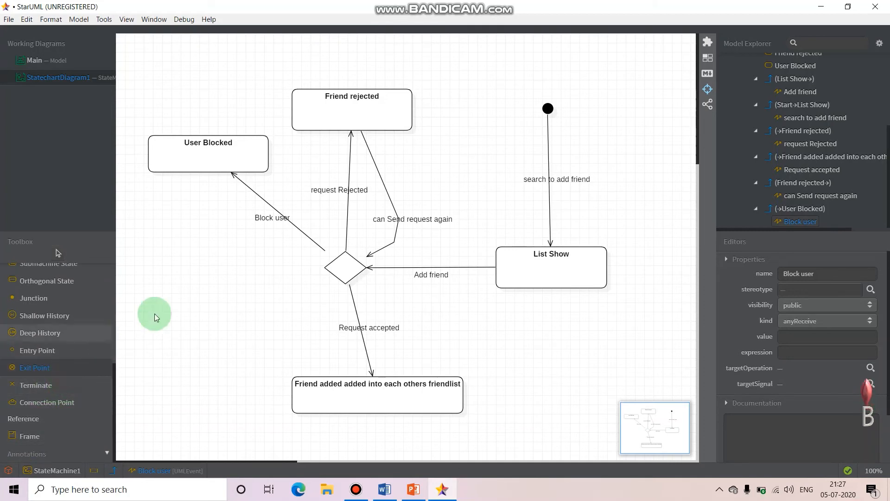
{"action": "left_click", "coordinate": [167, 247]}
{"action": "left_click", "coordinate": [195, 275]}
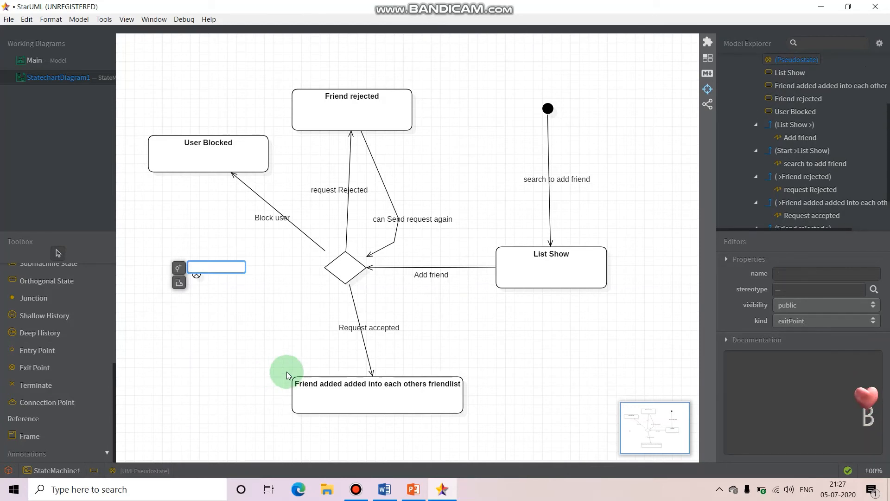
{"action": "type", "text": "End"}
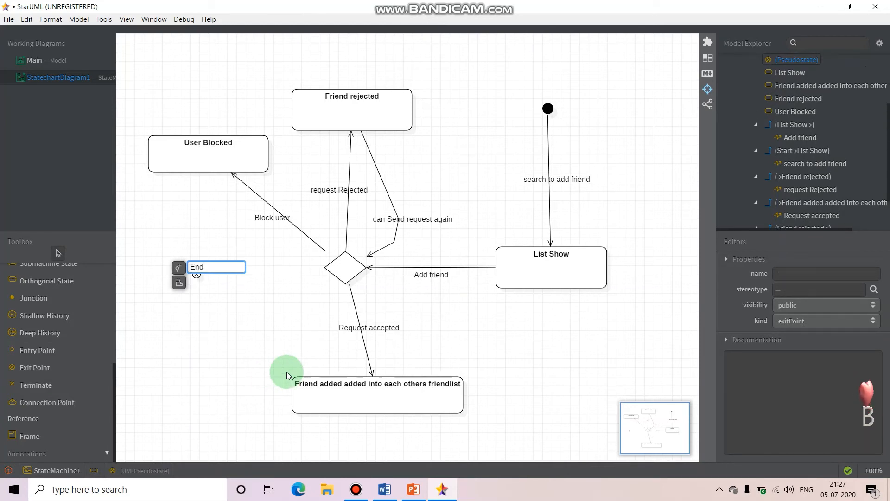
{"action": "key", "text": "Return"}
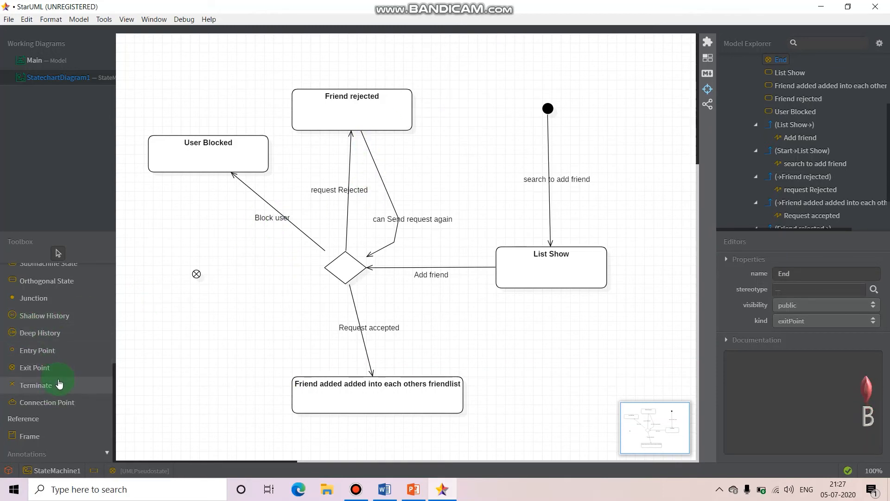
{"action": "scroll", "coordinate": [58, 393], "scroll_direction": "up", "scroll_amount": 5}
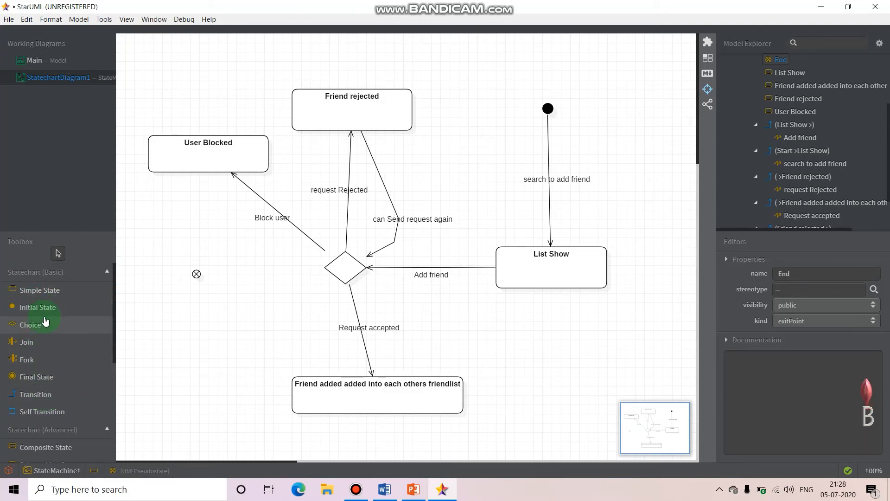
{"action": "scroll", "coordinate": [51, 329], "scroll_direction": "down", "scroll_amount": 5}
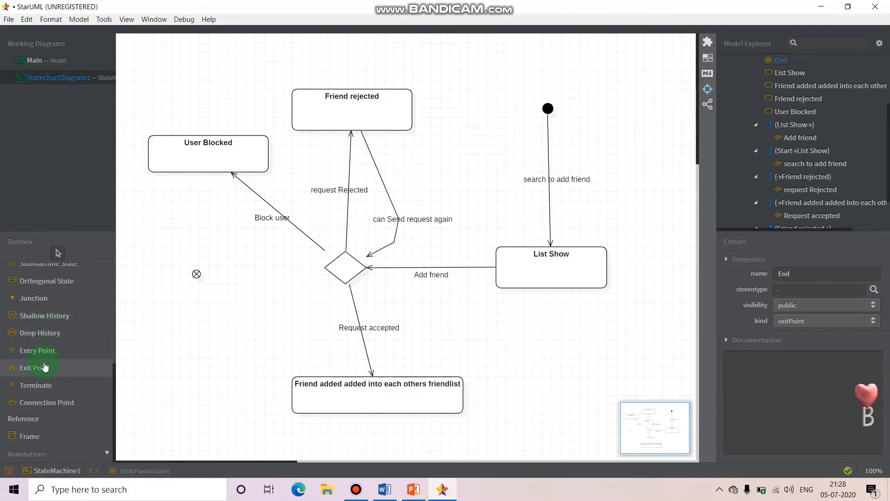
{"action": "left_click", "coordinate": [16, 353]}
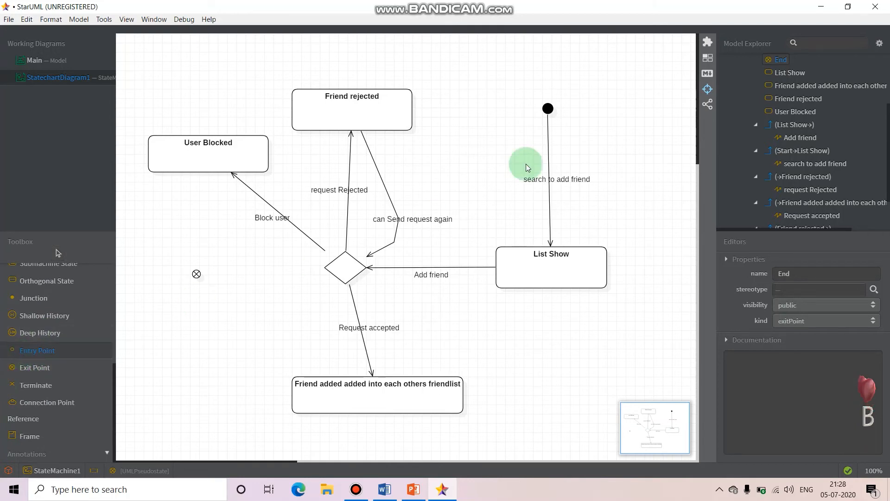
{"action": "left_click", "coordinate": [573, 104]}
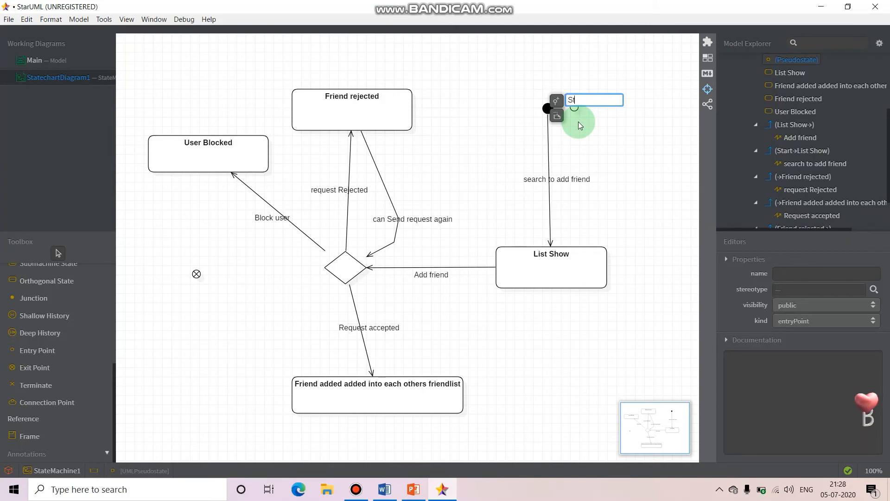
{"action": "key", "text": "Return"}
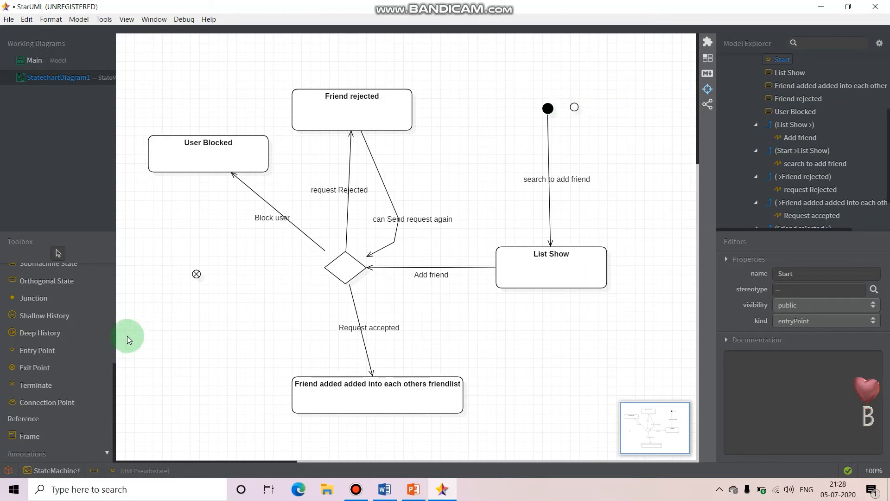
{"action": "left_click", "coordinate": [575, 107]}
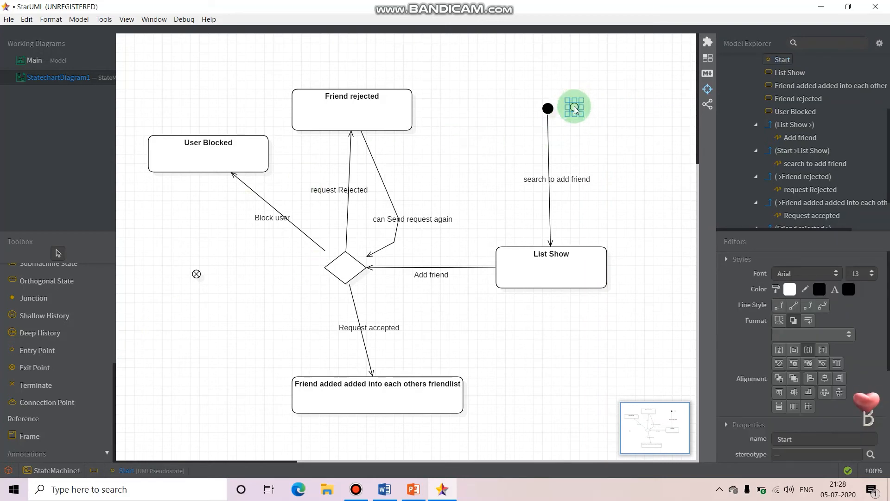
{"action": "key", "text": "Delete"}
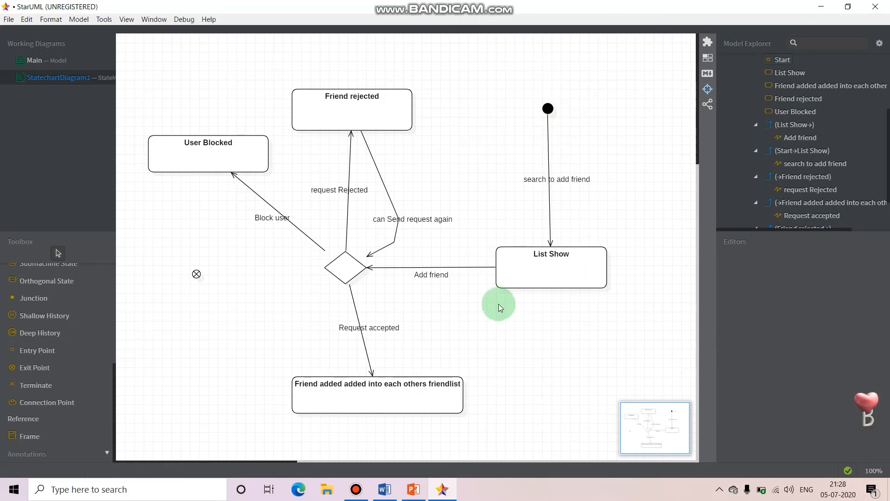
- Draw an unlabelled transition from the choice to the End exit point
{"action": "scroll", "coordinate": [24, 338], "scroll_direction": "up", "scroll_amount": 4}
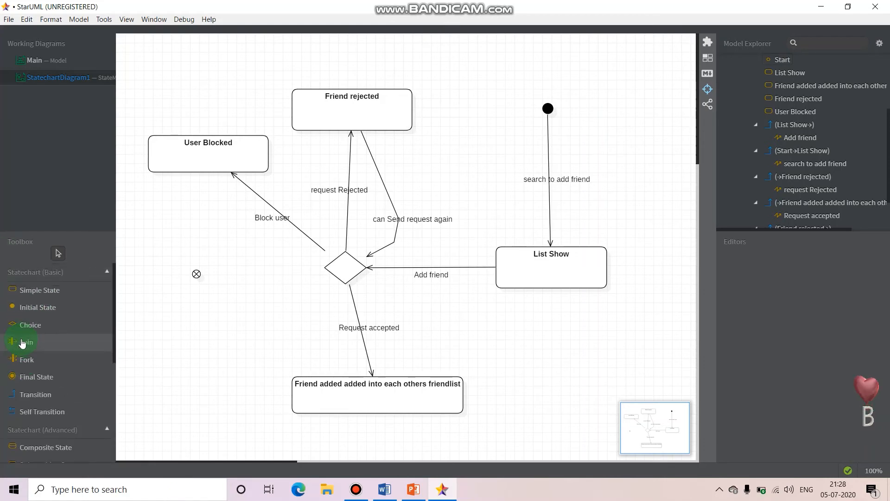
{"action": "left_click", "coordinate": [48, 396]}
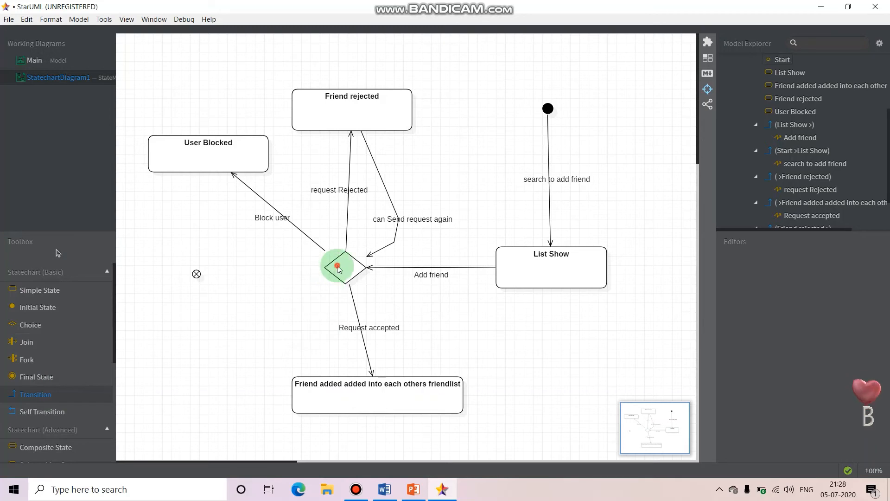
{"action": "left_click_drag", "start_coordinate": [337, 262], "coordinate": [197, 277]}
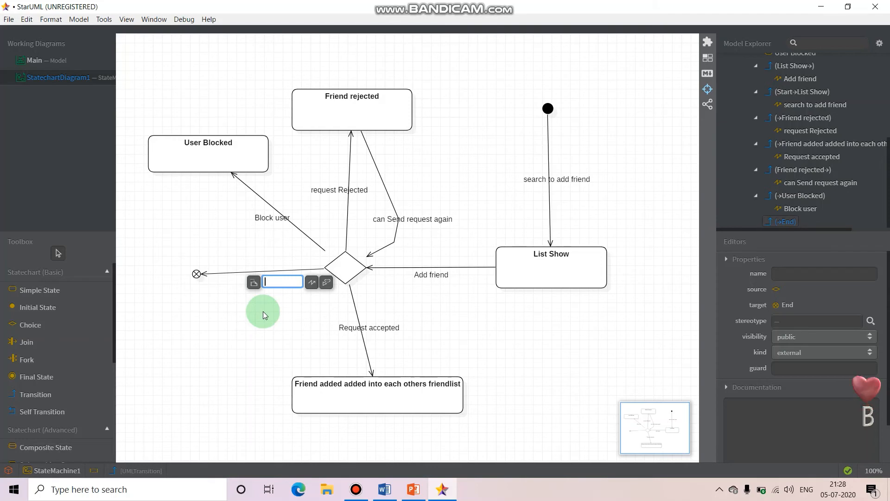
{"action": "left_click", "coordinate": [196, 275]}
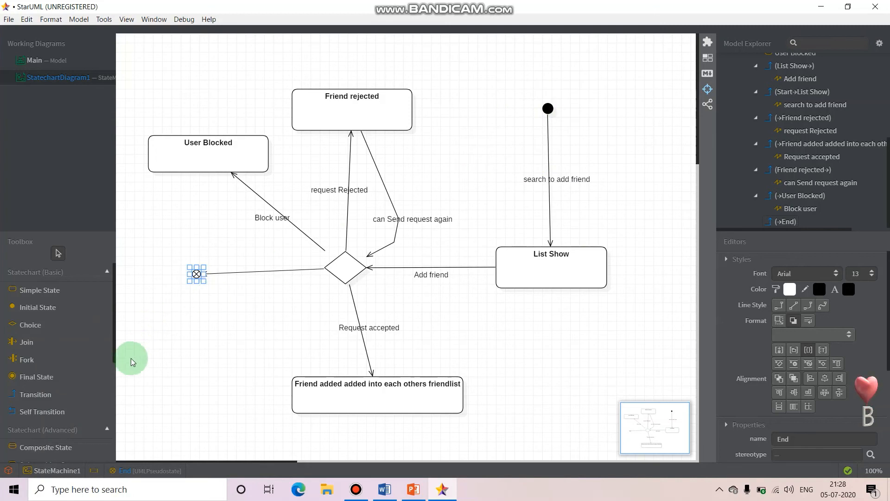
- Replace the End exit point with a final state placed below User Blocked, level with the choice
{"action": "scroll", "coordinate": [41, 387], "scroll_direction": "down", "scroll_amount": 5}
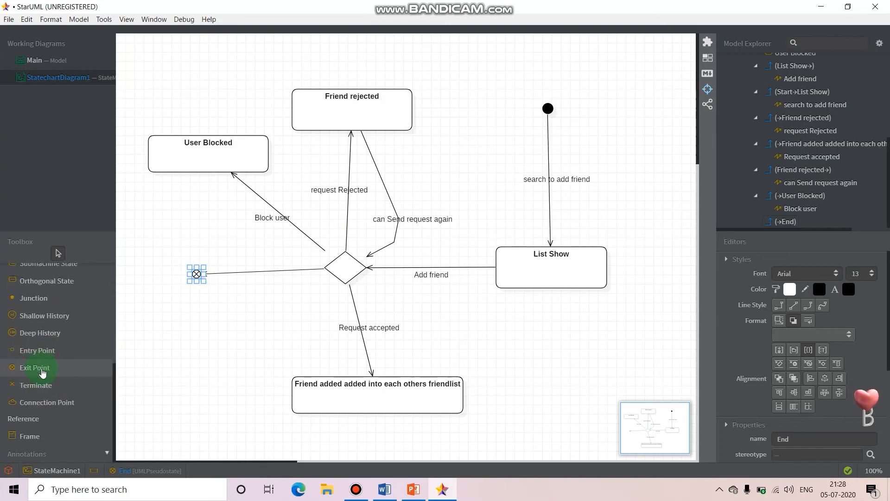
{"action": "scroll", "coordinate": [63, 333], "scroll_direction": "up", "scroll_amount": 5}
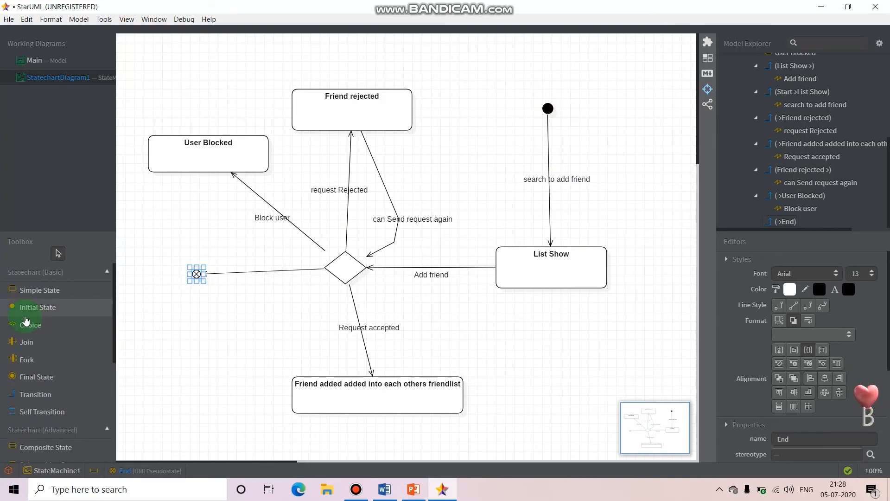
{"action": "left_click", "coordinate": [59, 383]}
{"action": "left_click", "coordinate": [187, 304]}
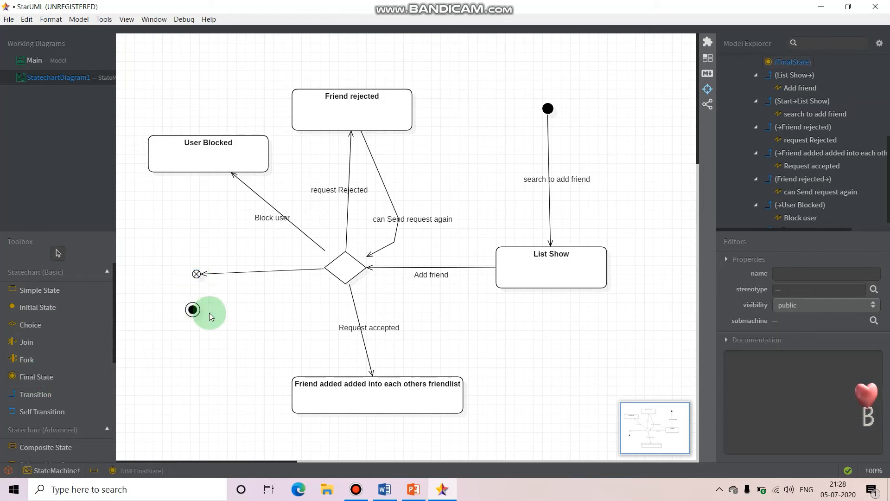
{"action": "left_click", "coordinate": [196, 275]}
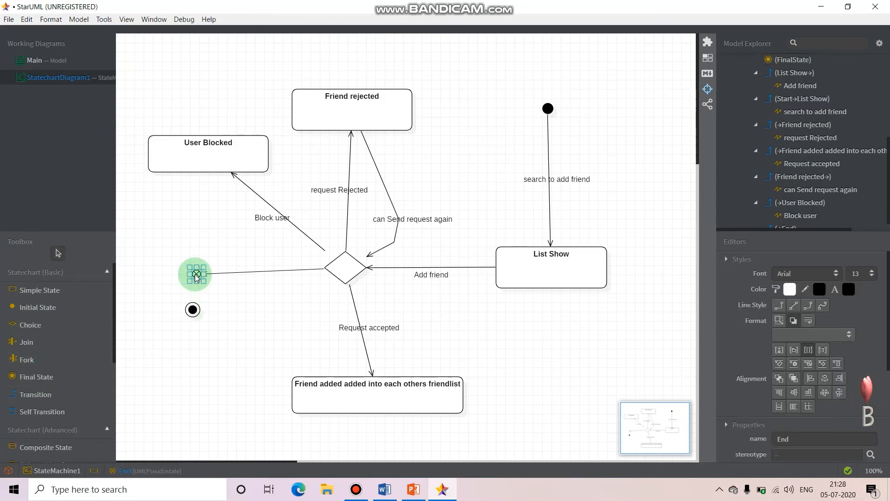
{"action": "key", "text": "Delete"}
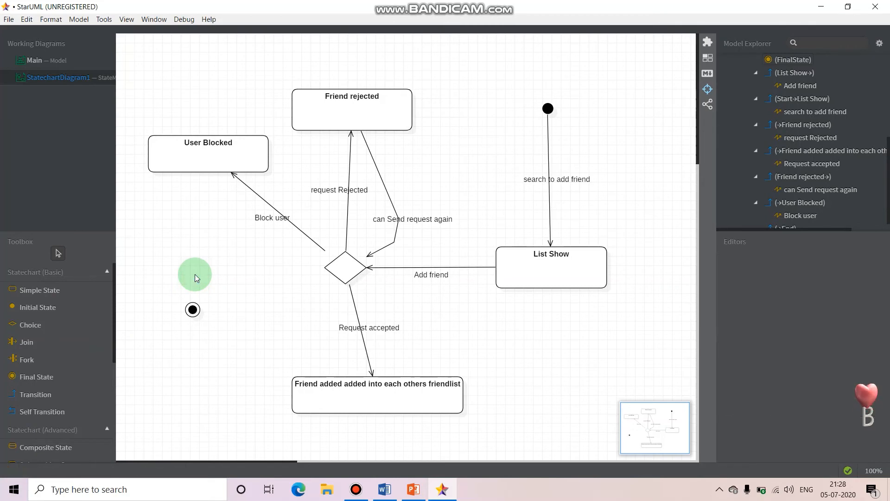
{"action": "left_click", "coordinate": [193, 309]}
{"action": "left_click_drag", "start_coordinate": [192, 310], "coordinate": [192, 269]}
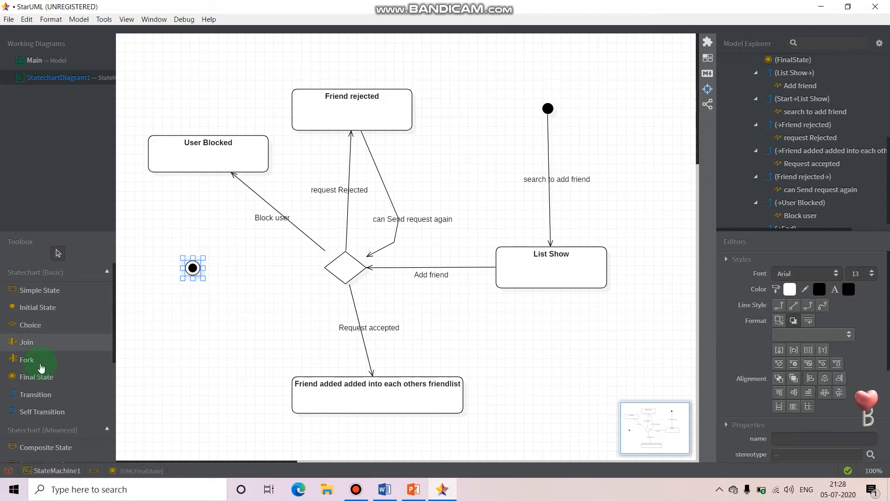
- Draw a transition from the choice to the final state and label it "Close"
{"action": "left_click", "coordinate": [57, 396]}
{"action": "left_click_drag", "start_coordinate": [344, 267], "coordinate": [193, 268]}
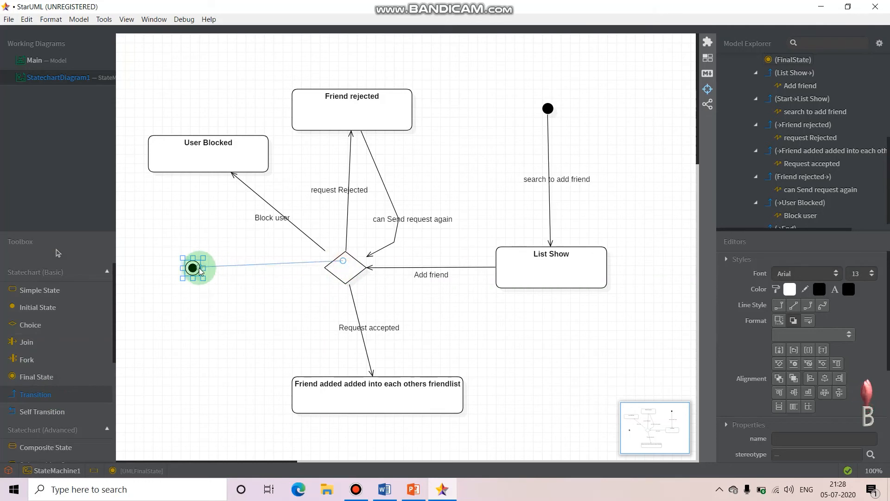
{"action": "left_click", "coordinate": [214, 293]}
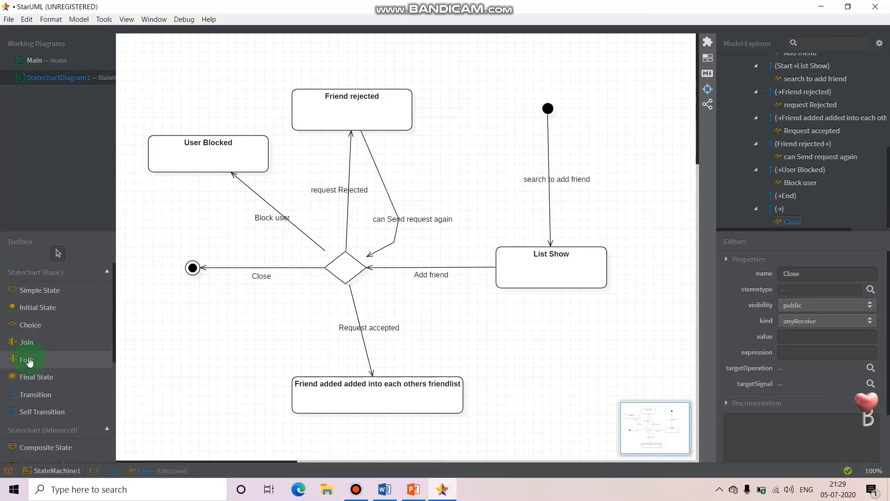
- Draw a transition from the "Friend added added into each others friendlist" state to the final state and label it "Close"
{"action": "scroll", "coordinate": [55, 357], "scroll_direction": "down", "scroll_amount": 3}
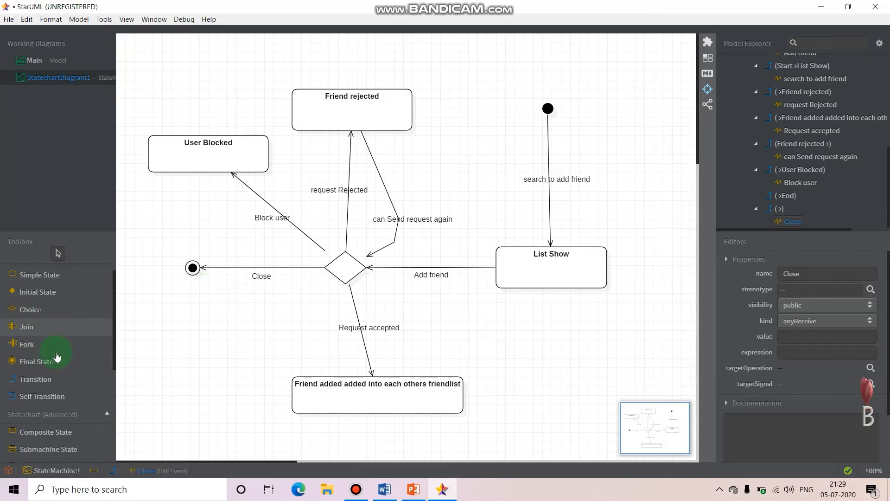
{"action": "scroll", "coordinate": [56, 358], "scroll_direction": "up", "scroll_amount": 3}
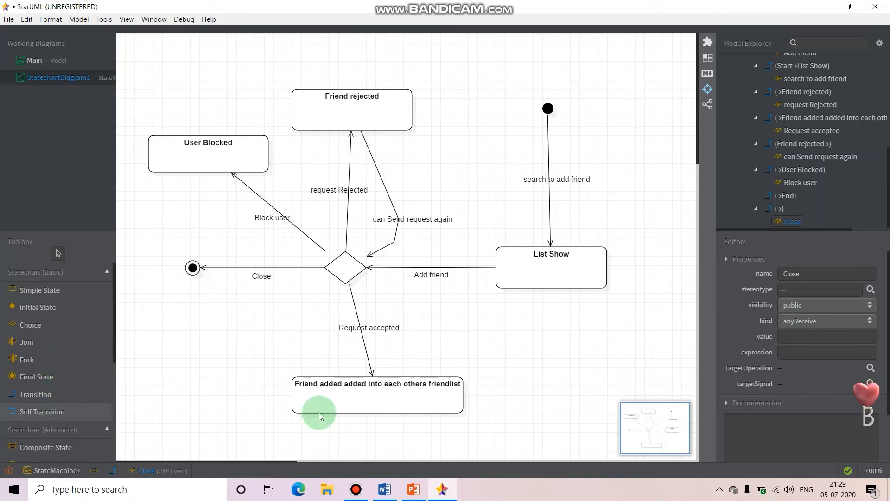
{"action": "left_click", "coordinate": [25, 393]}
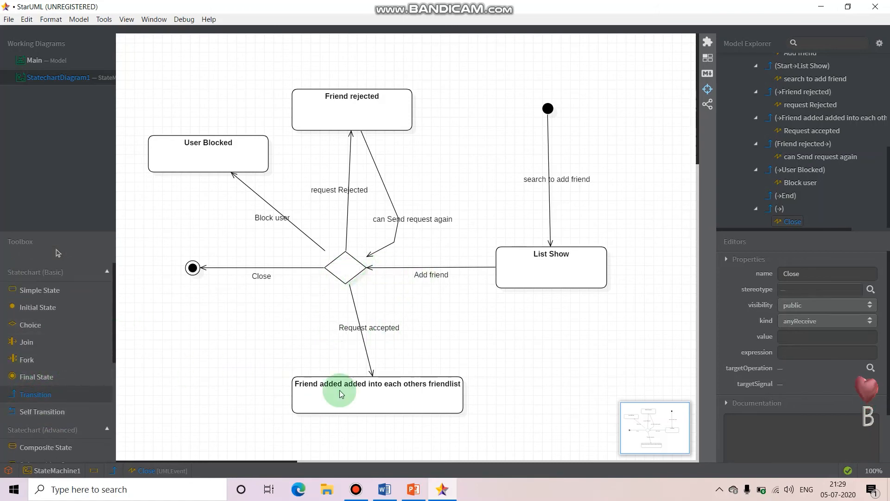
{"action": "left_click_drag", "start_coordinate": [332, 397], "coordinate": [193, 268]}
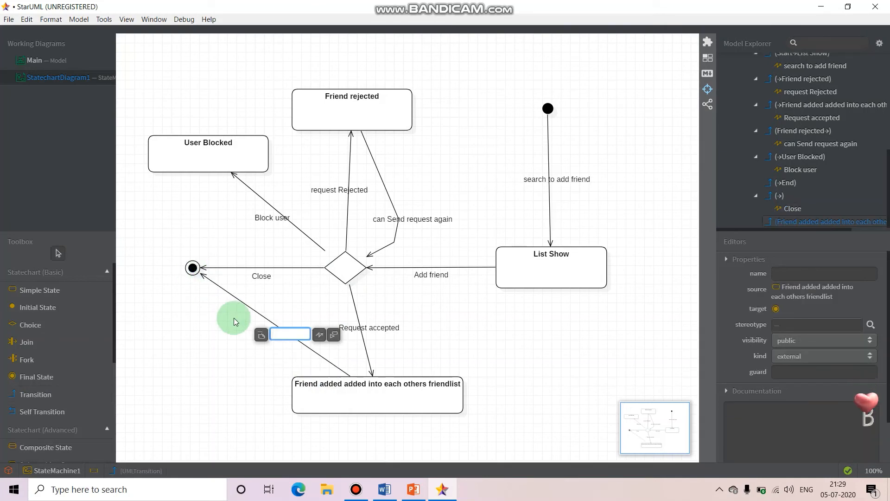
{"action": "type", "text": "Close"}
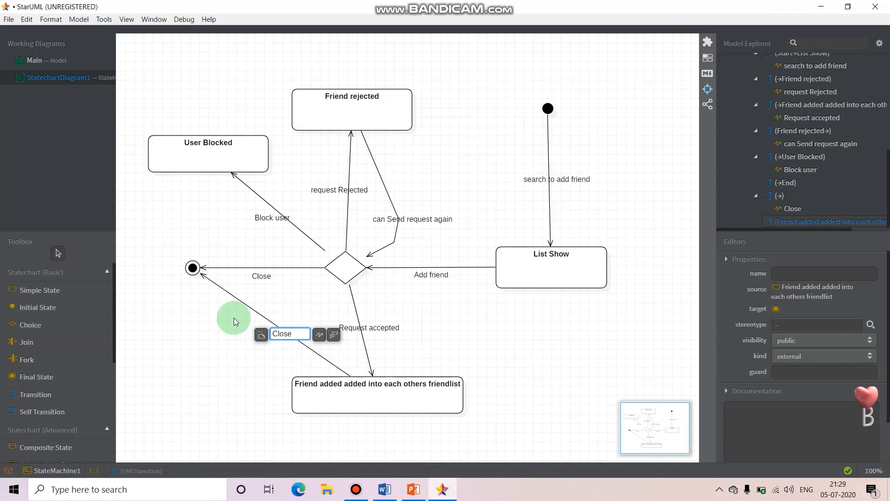
{"action": "key", "text": "Return"}
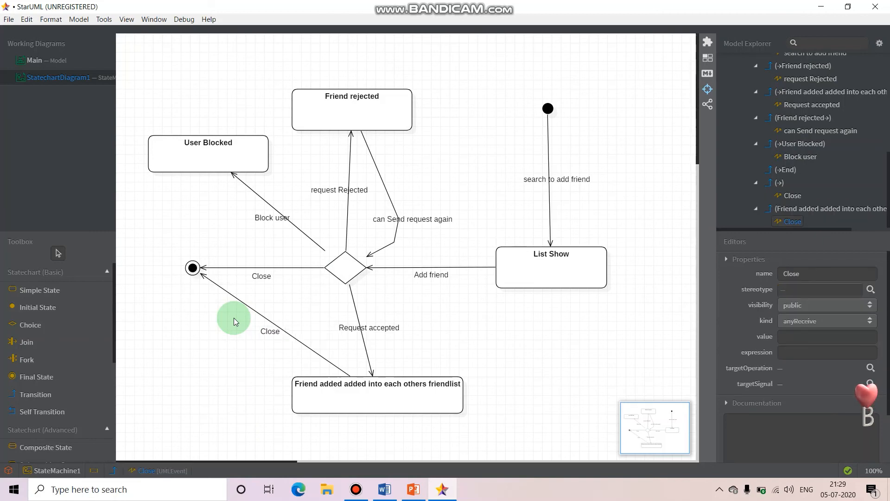